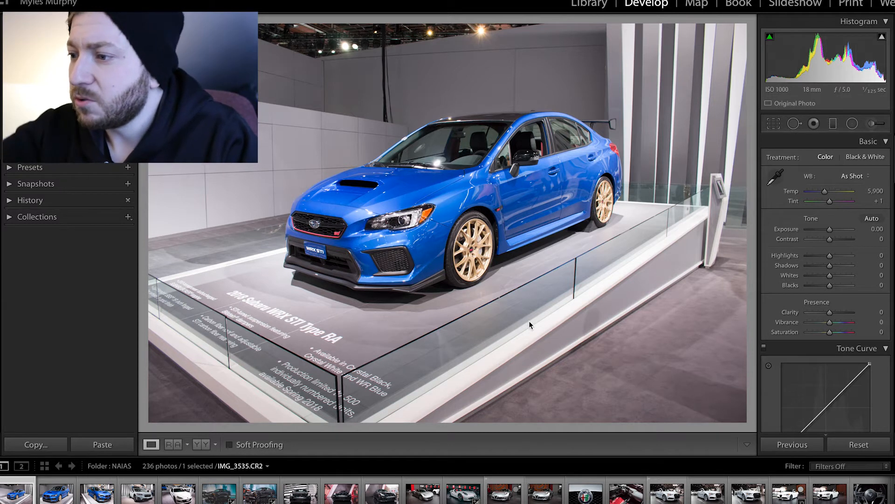
key("XF86MonBrightnessUp")
key("XF86MonBrightnessUp")
key("XF86MonBrightnessUp")
key("XF86MonBrightnessUp")
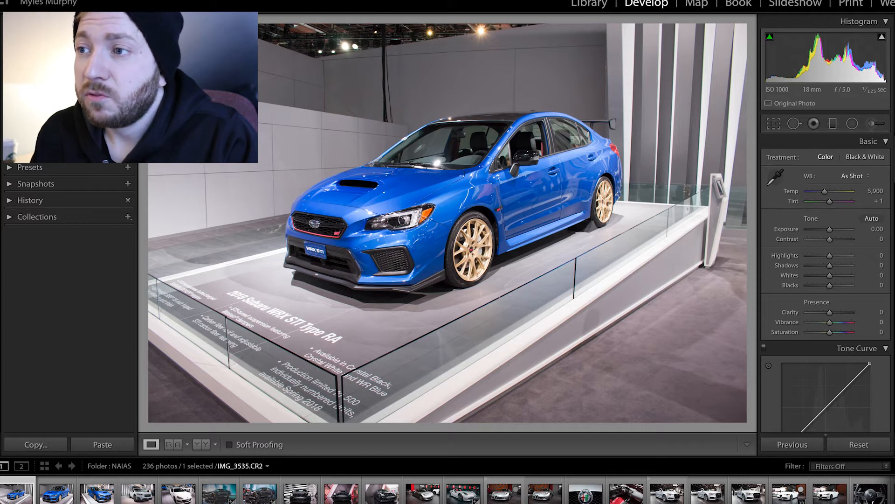
- Start cropping the car photo with a 1 x 1 aspect ratio
left_click(771, 126)
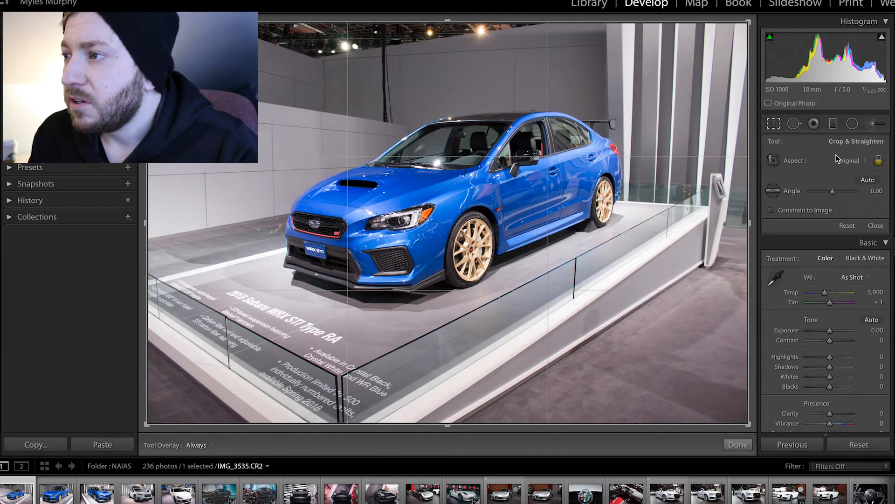
left_click(847, 161)
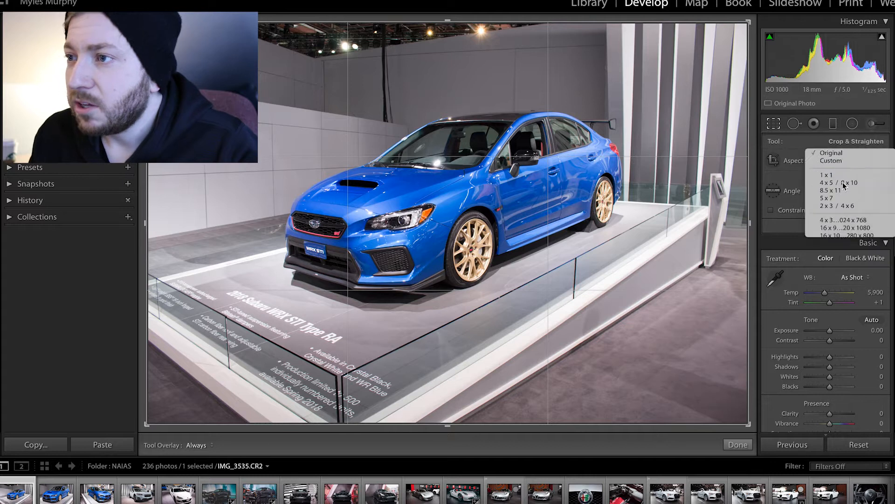
left_click(843, 182)
- Shift the photo slightly within the square crop frame to centre the blue car, and apply the crop
left_click_drag(515, 214, 514, 214)
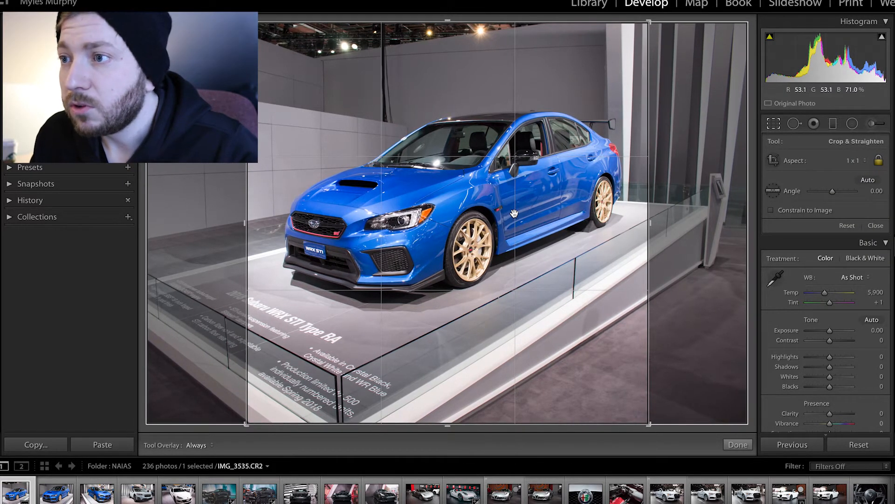
left_click_drag(484, 210, 482, 210)
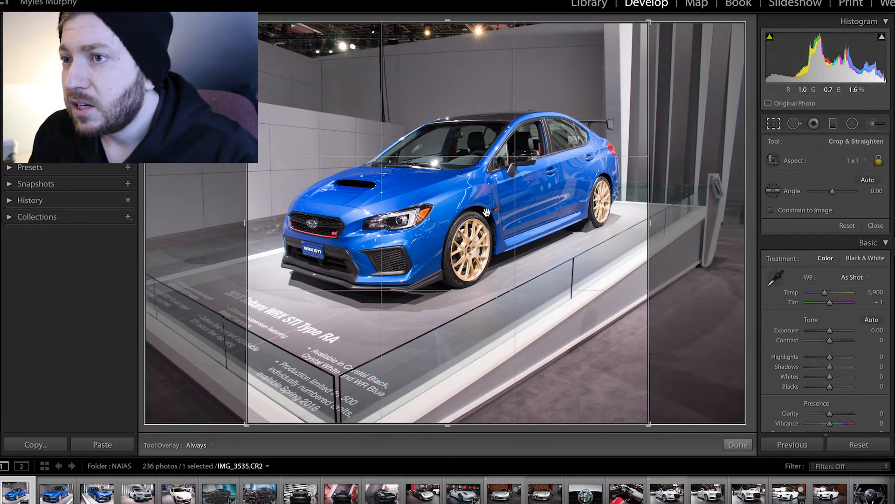
left_click_drag(487, 212, 482, 212)
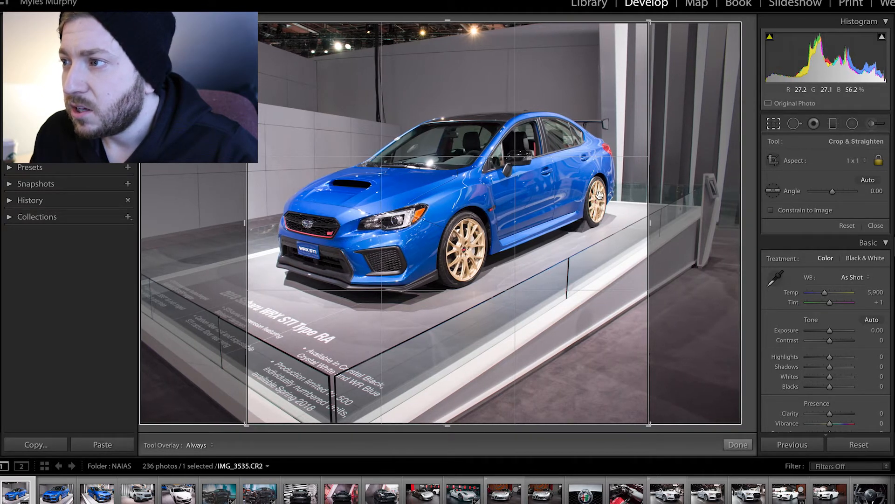
left_click_drag(384, 149, 392, 156)
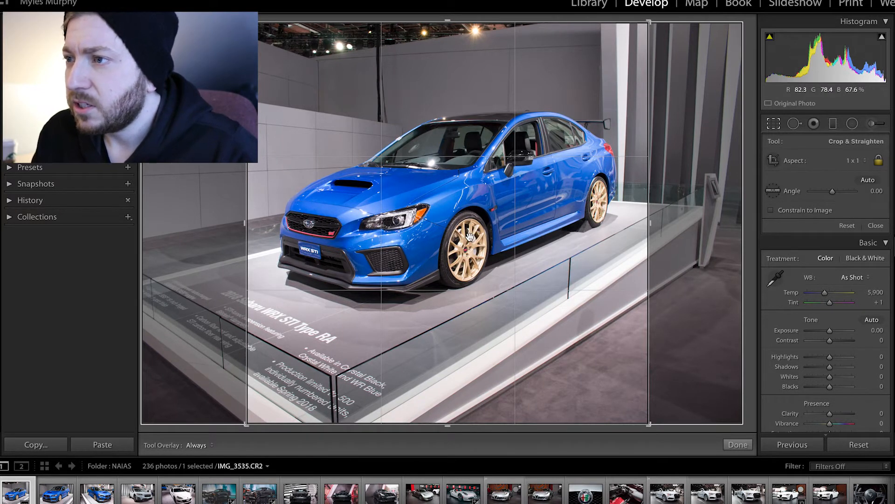
left_click_drag(470, 237, 472, 239)
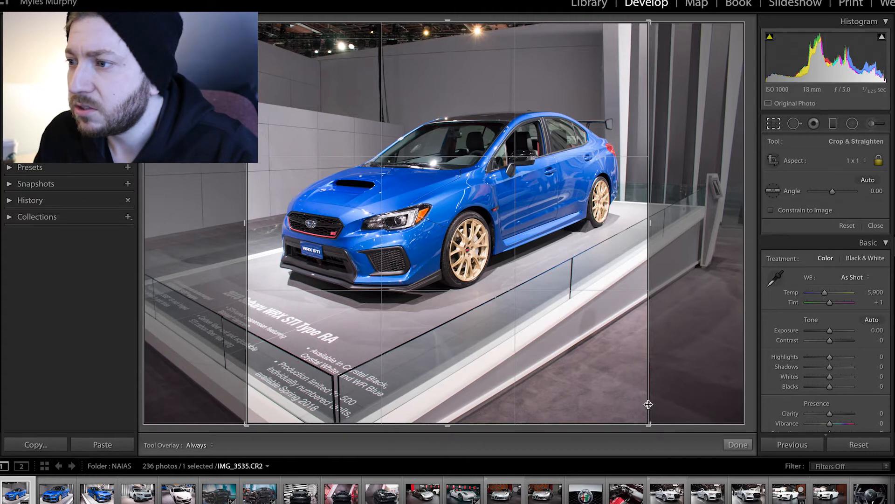
left_click(779, 125)
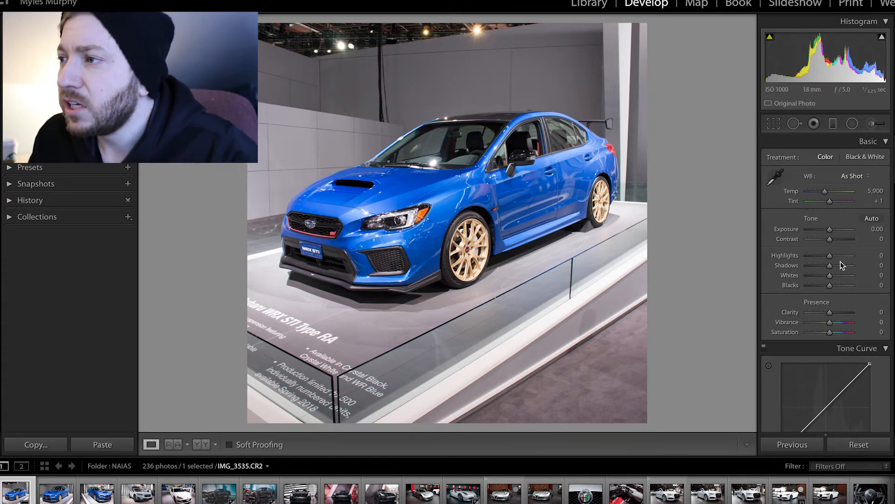
- Enable chromatic aberration removal and profile corrections in the lens corrections
scroll(889, 191, "down", 3)
scroll(889, 191, "down", 10)
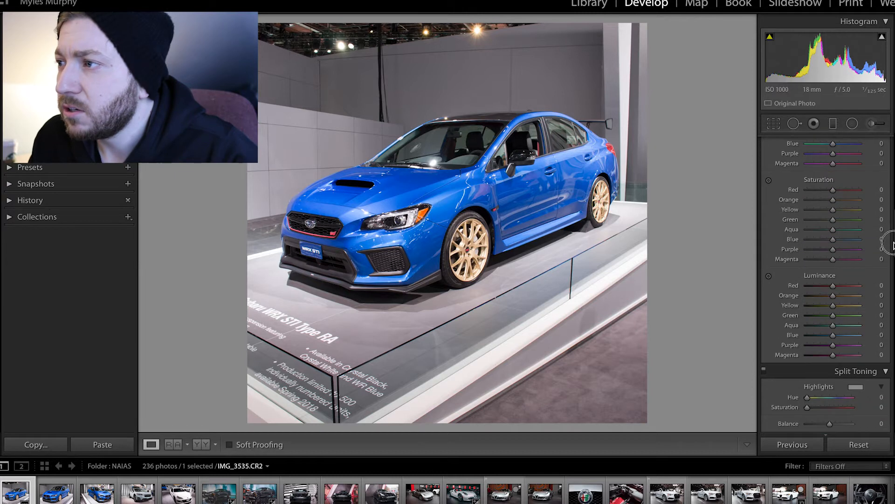
scroll(885, 289, "down", 6)
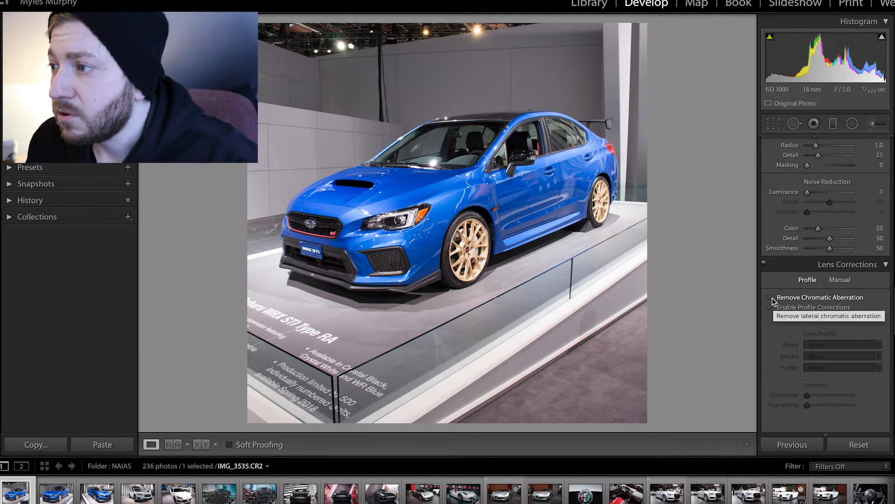
left_click(770, 298)
left_click(771, 309)
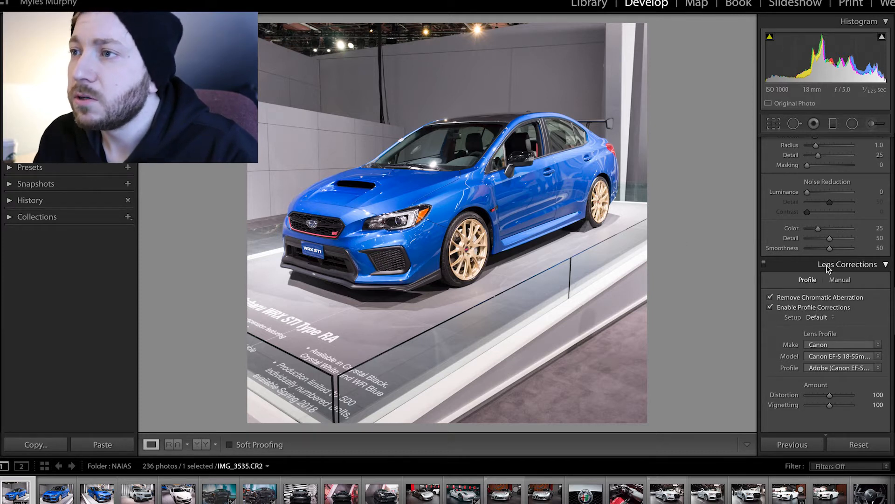
- Turn on the shadow clipping warning and lower Exposure to −0.30
scroll(826, 273, "up", 5)
scroll(826, 274, "up", 5)
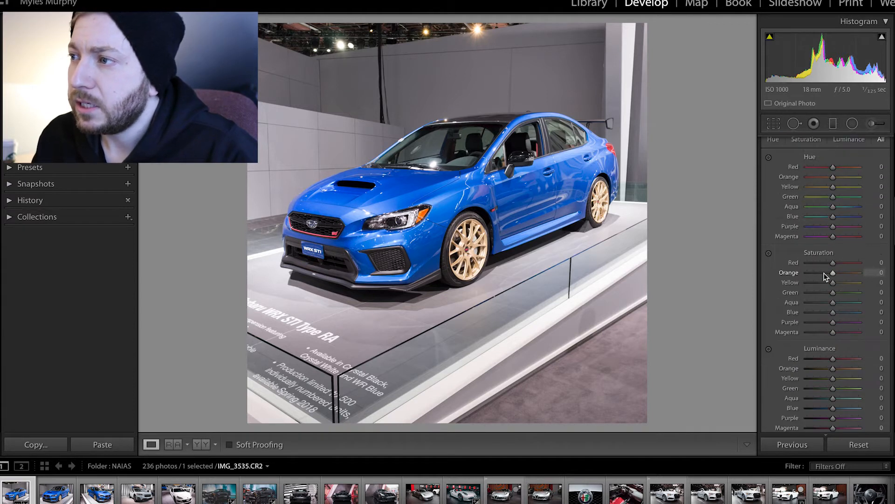
scroll(816, 217, "up", 8)
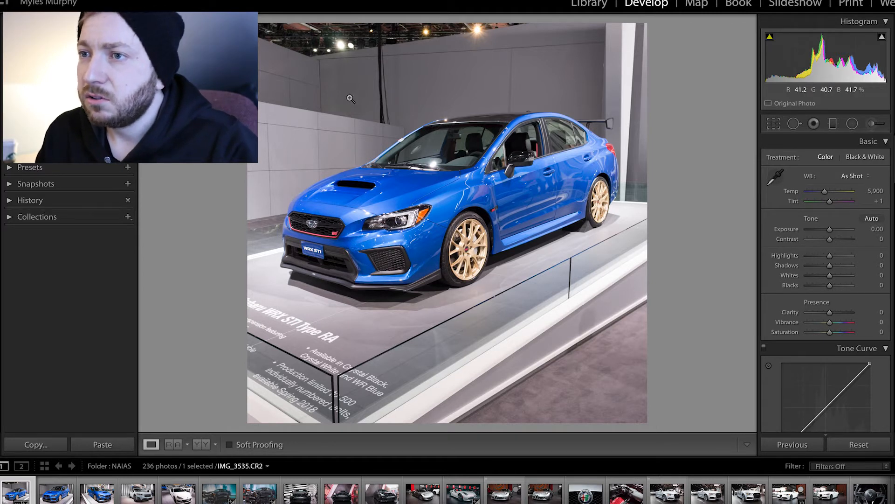
left_click(882, 38)
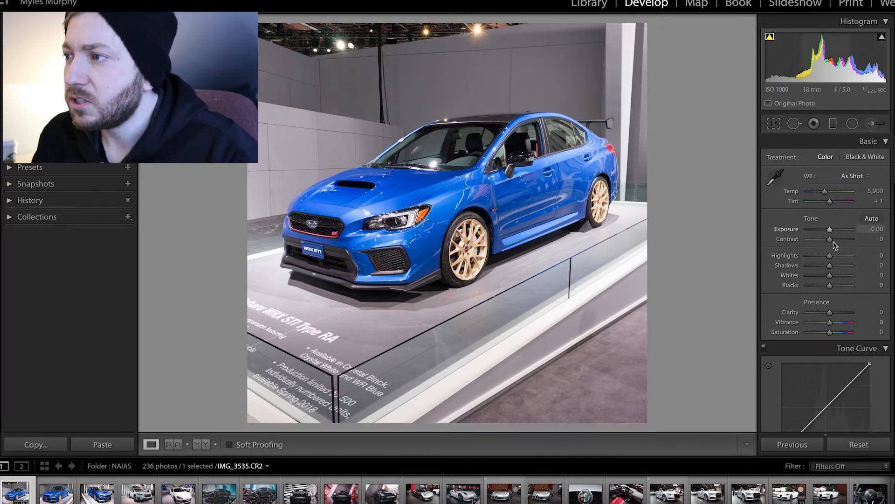
left_click_drag(831, 230, 830, 232)
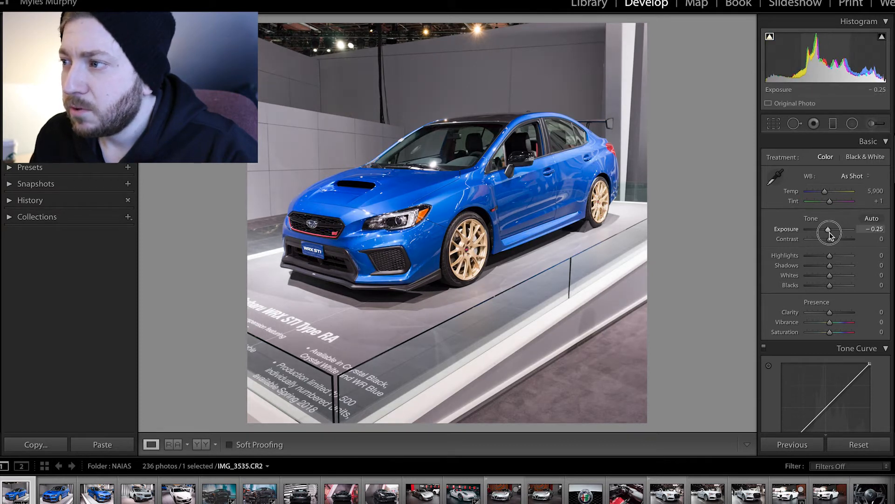
left_click_drag(830, 235, 829, 236)
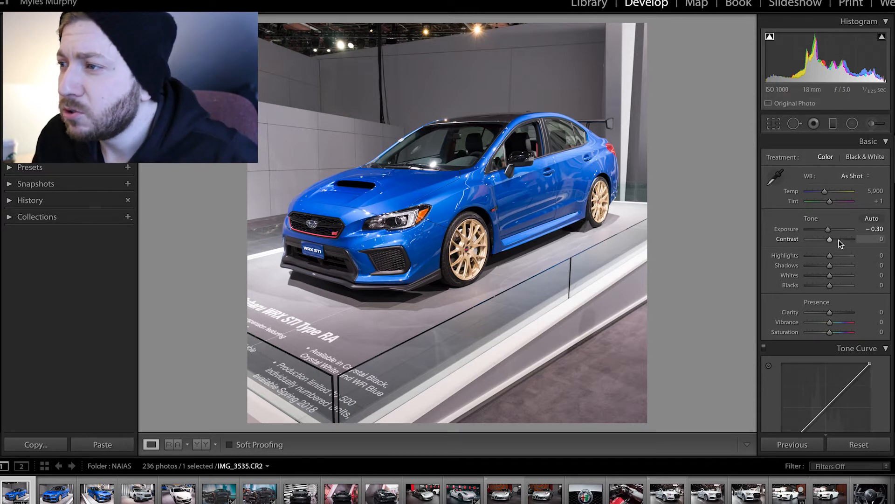
- Set Contrast to +25, Highlights to −60 and Shadows to +5
left_click_drag(831, 240, 835, 243)
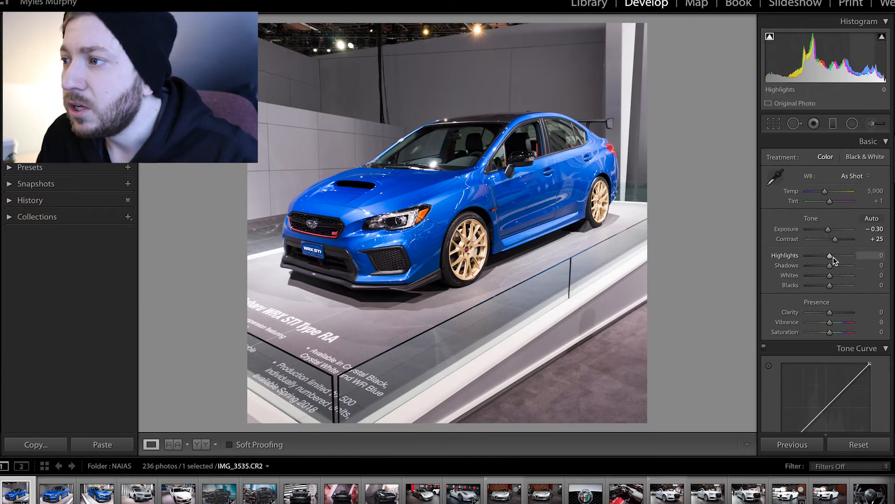
left_click_drag(832, 258, 816, 259)
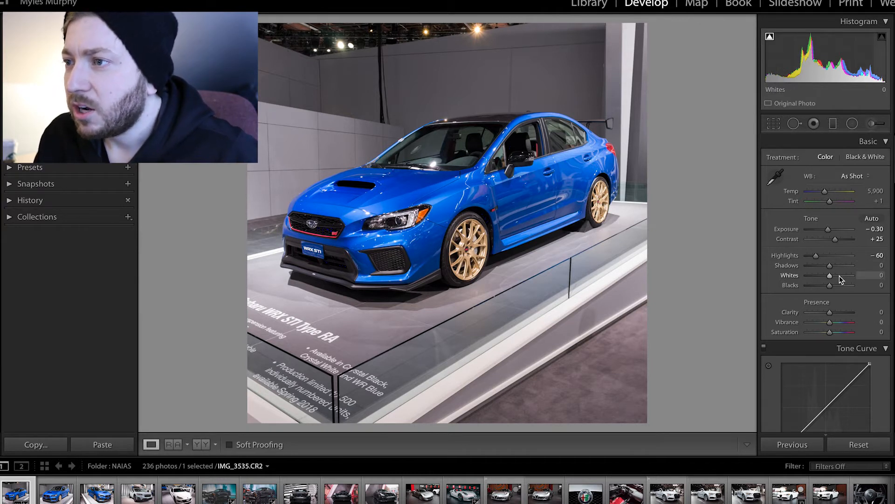
mouse_move(831, 267)
left_mouse_down()
mouse_move(837, 270)
mouse_move(823, 272)
mouse_move(833, 272)
left_mouse_up()
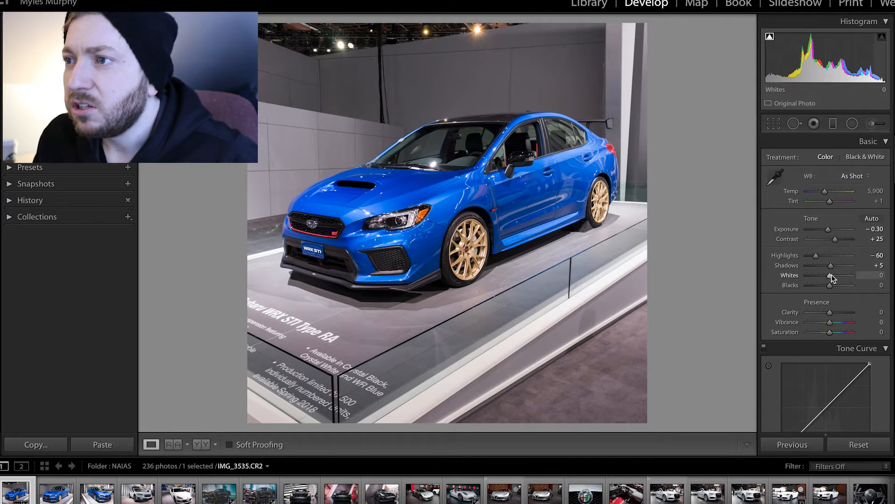
- Set Whites to −35, Blacks to +15 and Clarity to +12
left_click_drag(830, 277, 823, 276)
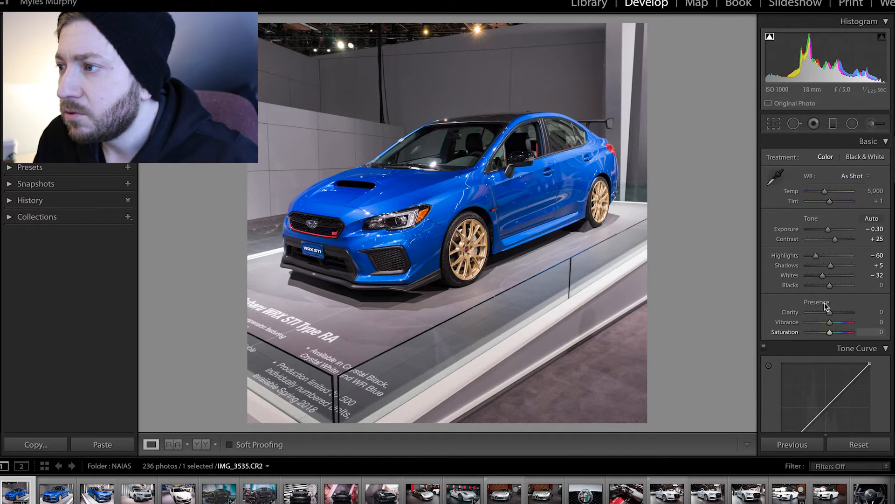
left_click_drag(824, 276, 824, 276)
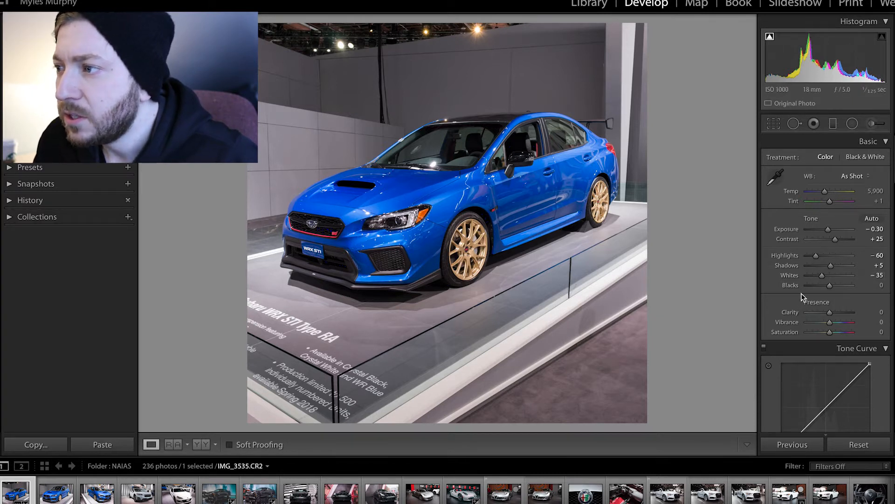
left_click_drag(830, 287, 834, 292)
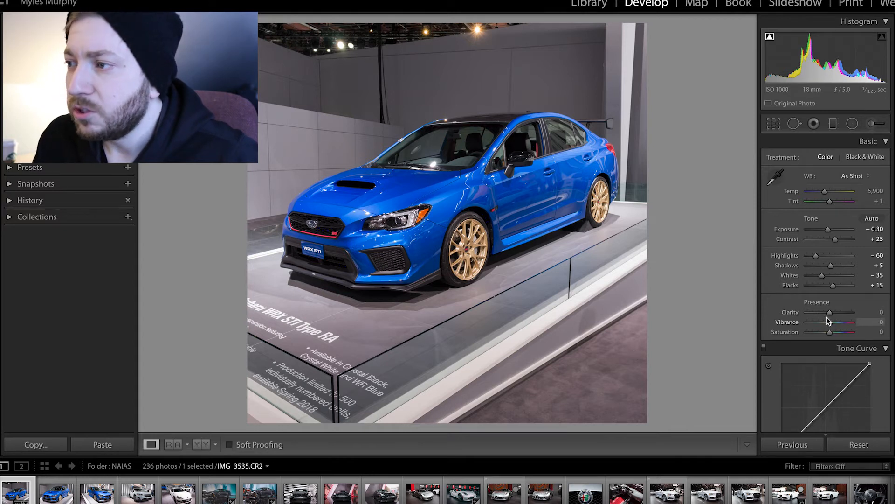
left_click_drag(830, 313, 831, 314)
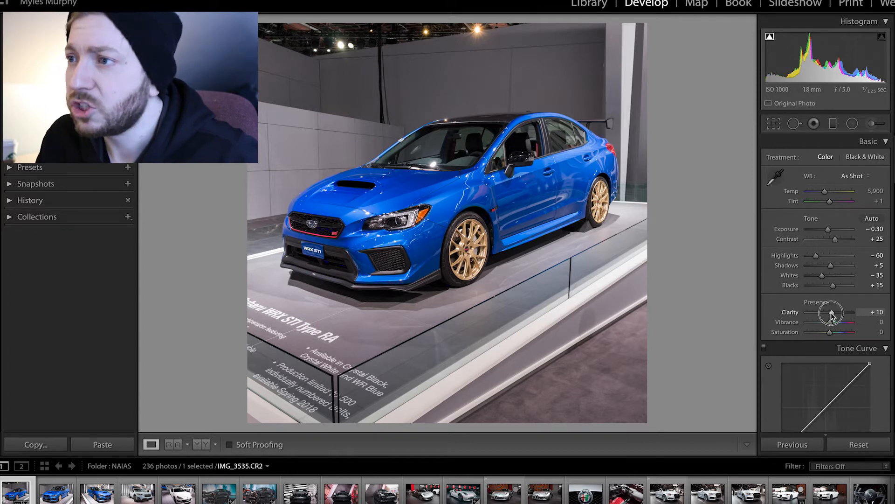
left_click_drag(832, 316, 833, 316)
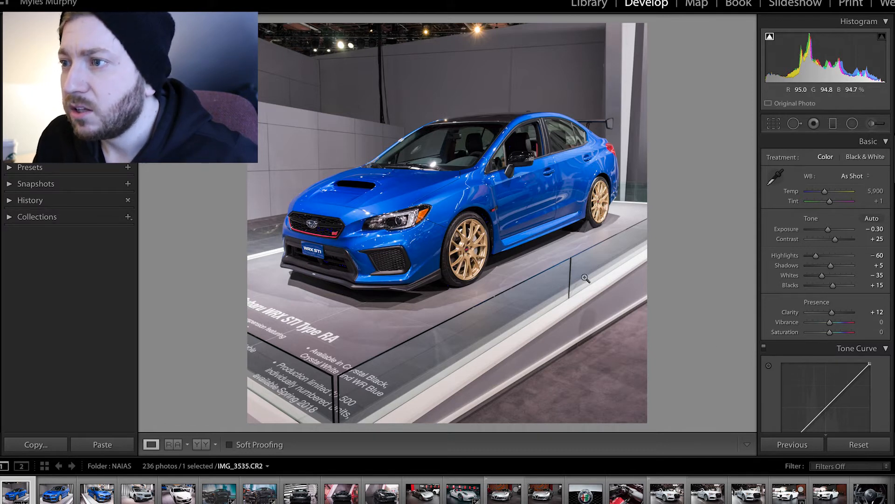
- Examine the car's dark areas, bodywork and wheels up close, with the shadow clipping warning turned off
left_click_drag(485, 182, 463, 223)
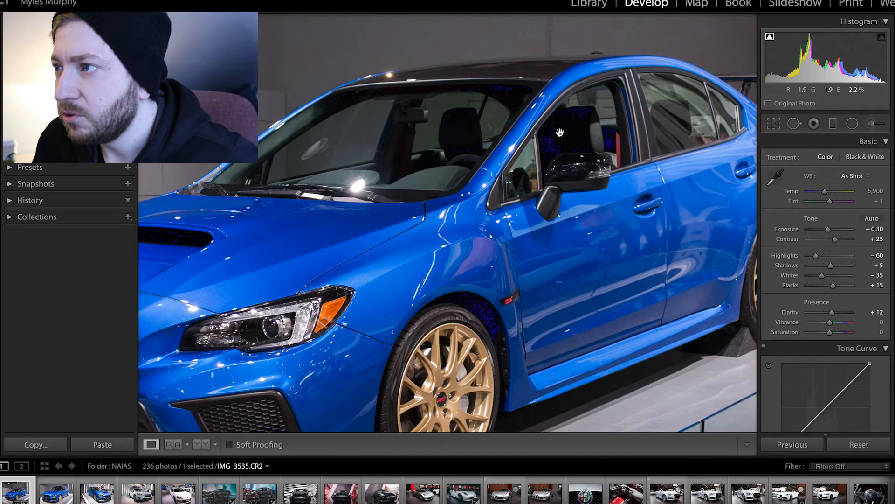
left_click(770, 37)
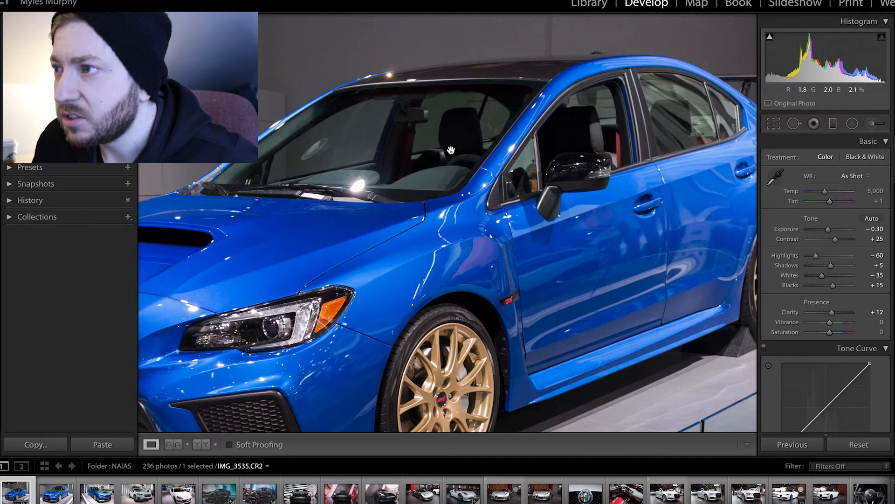
left_click(770, 37)
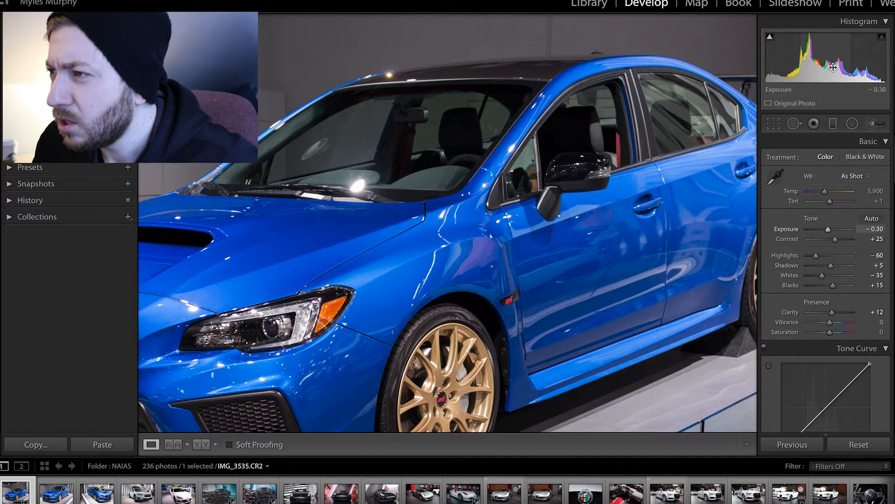
scroll(846, 262, "down", 1)
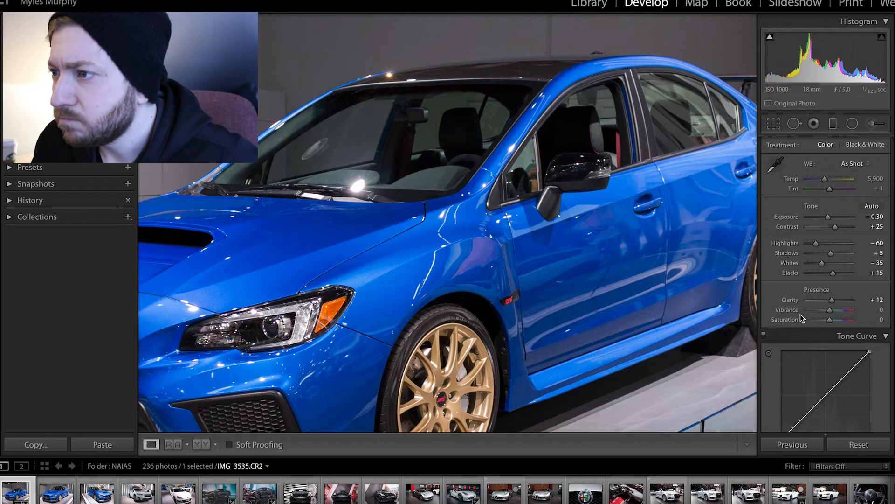
left_click_drag(583, 264, 467, 212)
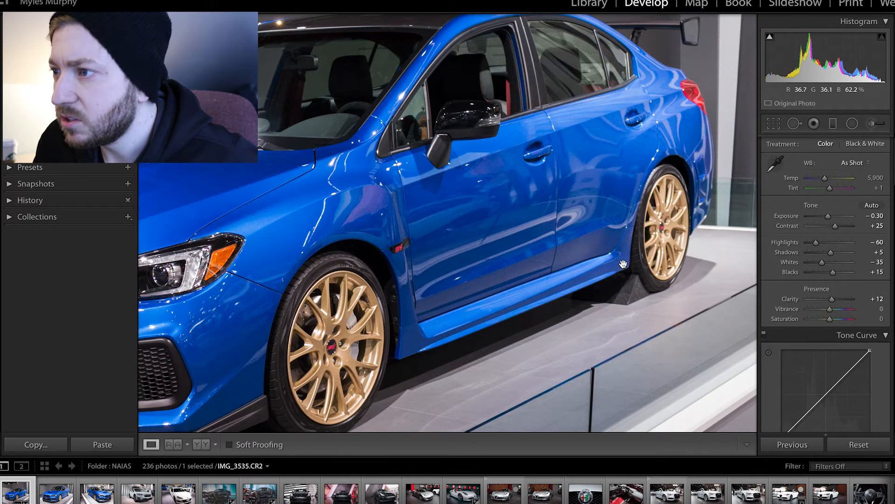
scroll(615, 262, "up", 1)
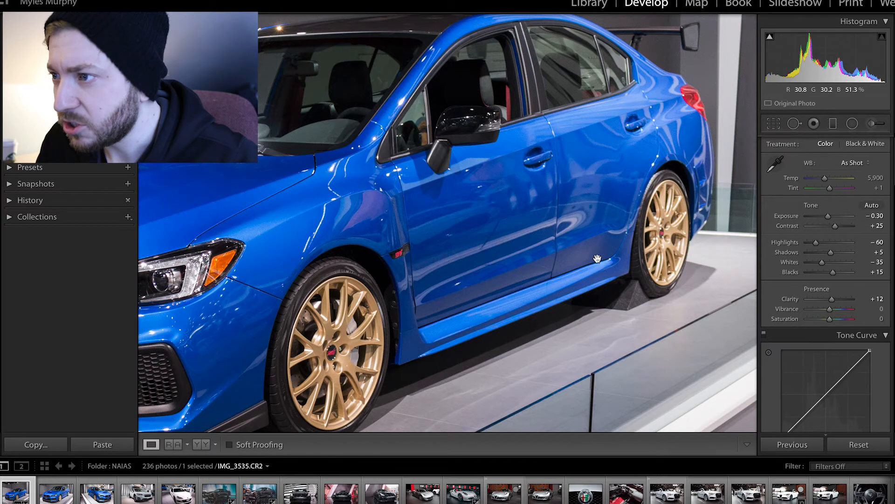
left_click(597, 259)
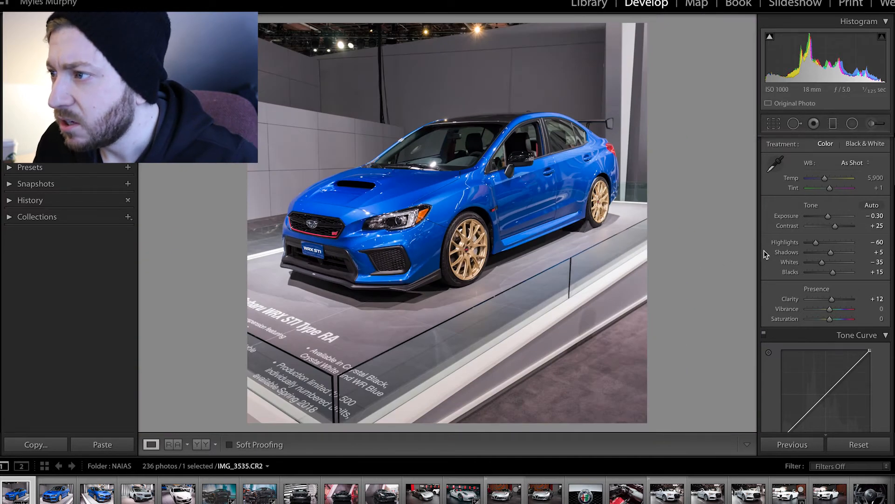
- Raise Vibrance to +6
scroll(838, 307, "down", 1)
mouse_move(830, 304)
left_mouse_down()
mouse_move(847, 311)
mouse_move(833, 311)
left_mouse_up()
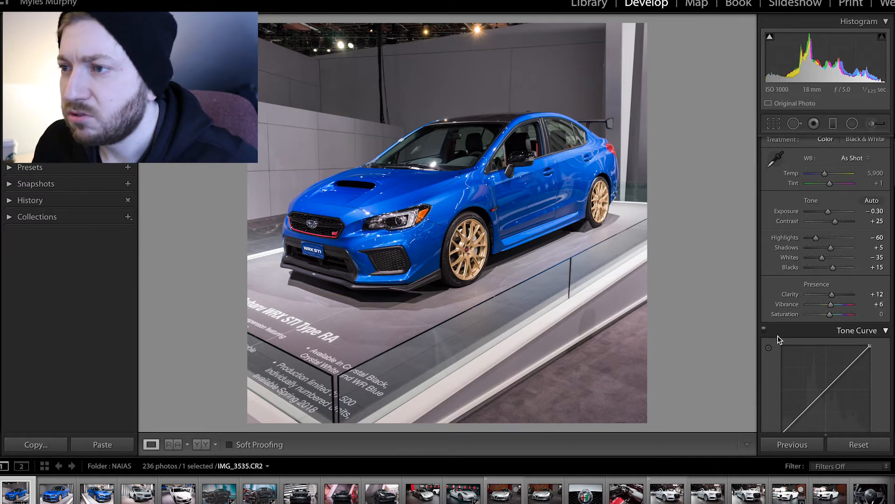
- Try a Saturation of +22, and reset it to 0
mouse_move(830, 316)
left_mouse_down()
mouse_move(839, 319)
mouse_move(819, 314)
mouse_move(845, 316)
mouse_move(795, 322)
mouse_move(836, 326)
left_mouse_up()
left_click(875, 313)
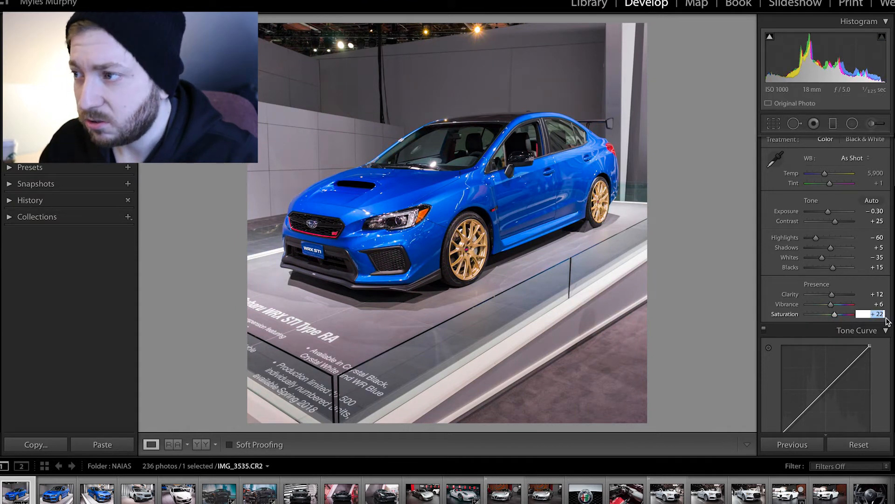
type("0")
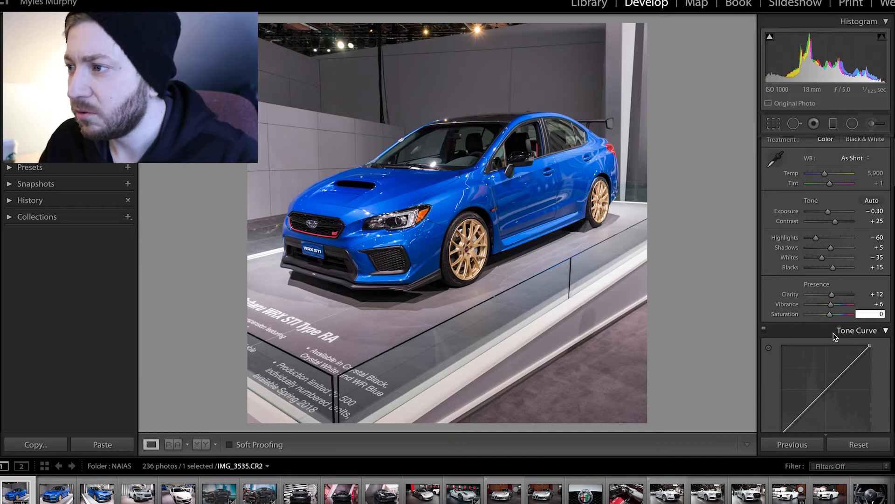
- Add a shadow point and a highlight point to the RGB tone curve, and pull the shadow point down slightly
left_click(770, 286)
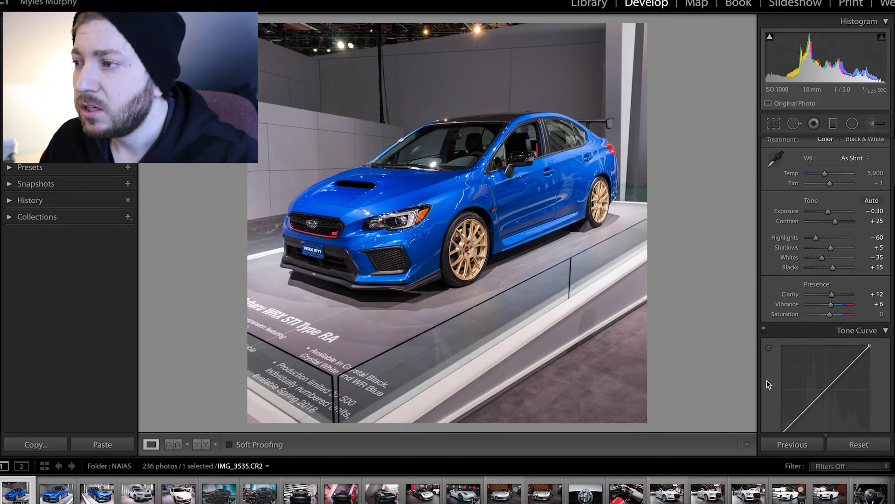
scroll(858, 373, "down", 1)
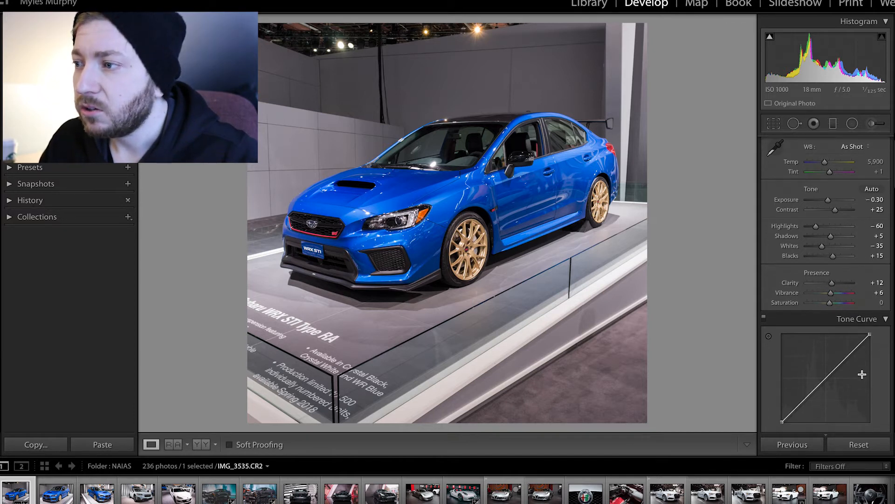
left_click(802, 401)
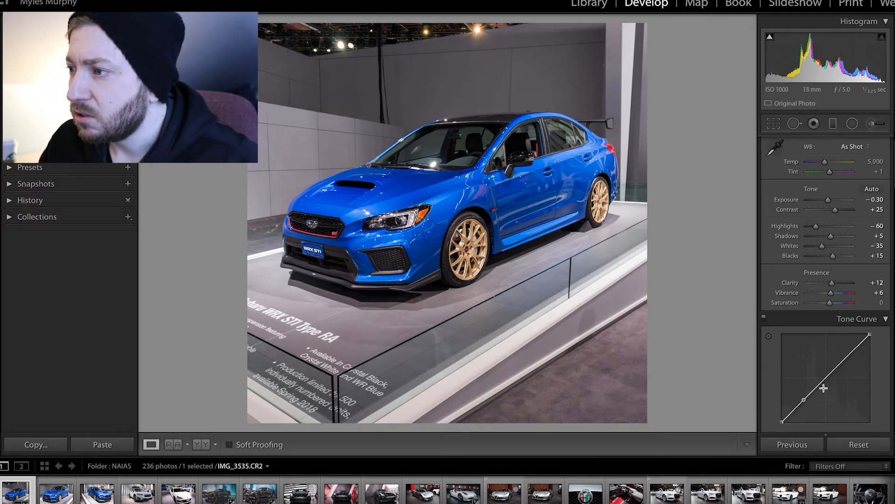
left_click(851, 352)
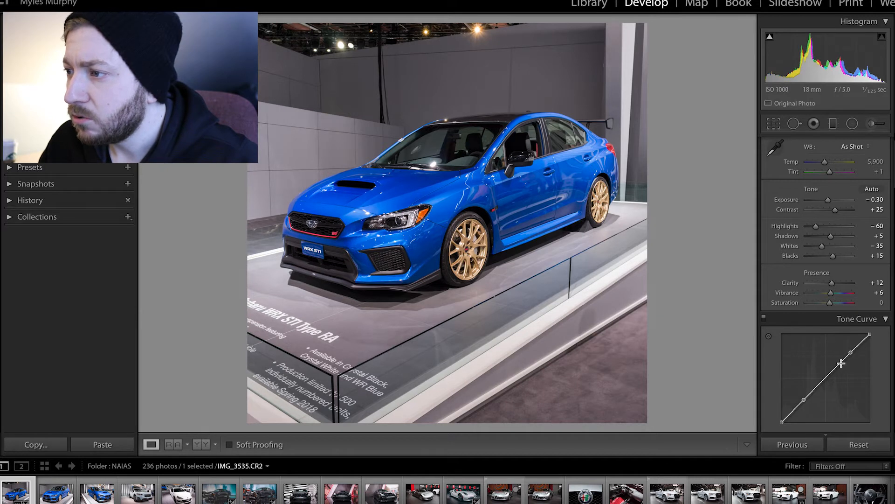
left_click_drag(806, 403, 806, 401)
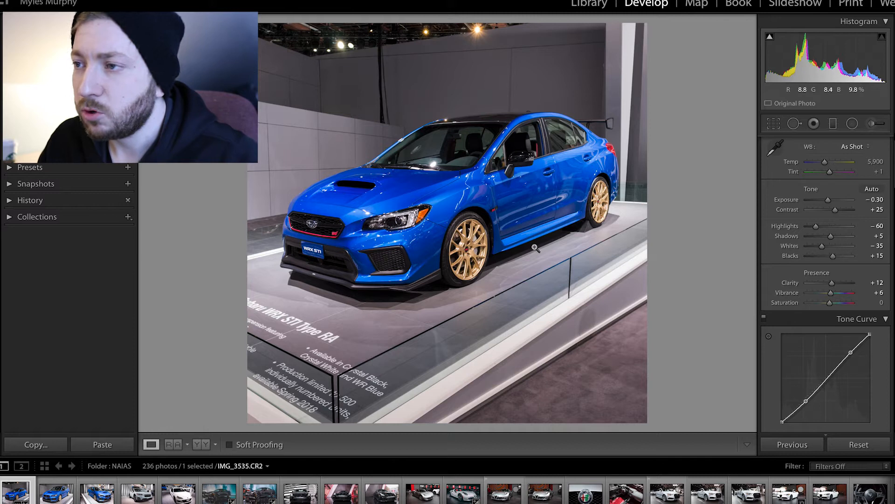
mouse_move(808, 403)
left_mouse_down()
mouse_move(807, 394)
mouse_move(807, 405)
left_mouse_up()
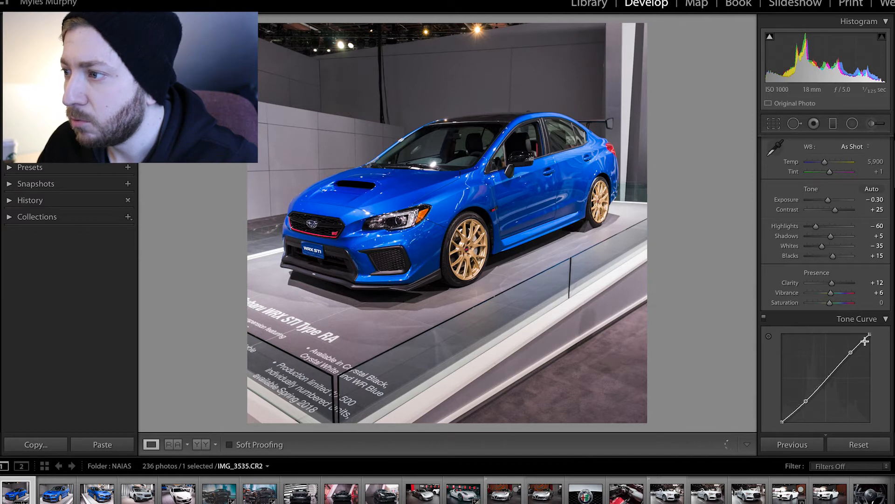
- Raise the tone curve's highlight point slightly, and add one more point near the white end and one near the black end
left_click_drag(851, 353, 848, 353)
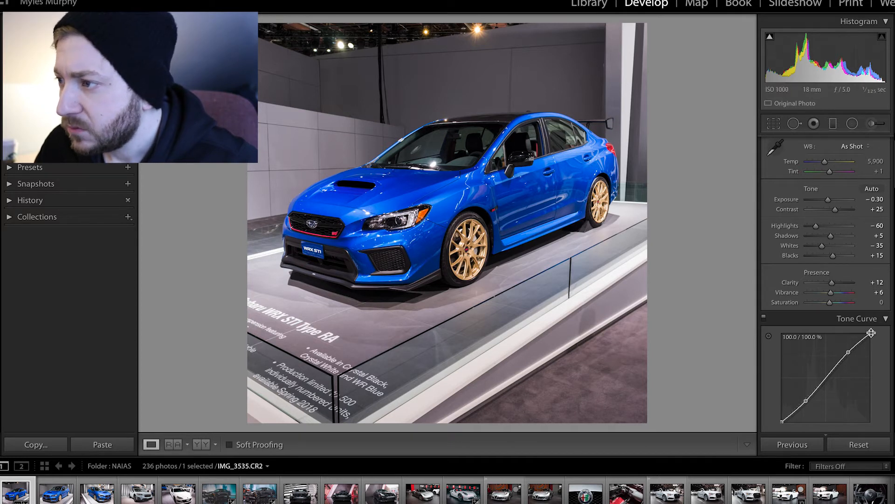
mouse_move(861, 340)
left_mouse_down()
mouse_move(874, 336)
mouse_move(870, 322)
mouse_move(880, 335)
mouse_move(861, 340)
left_mouse_up()
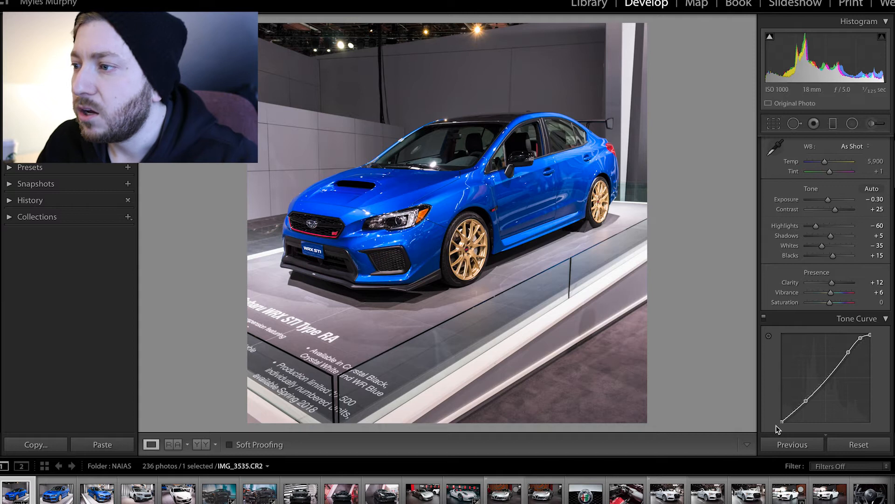
left_click_drag(794, 413, 770, 425)
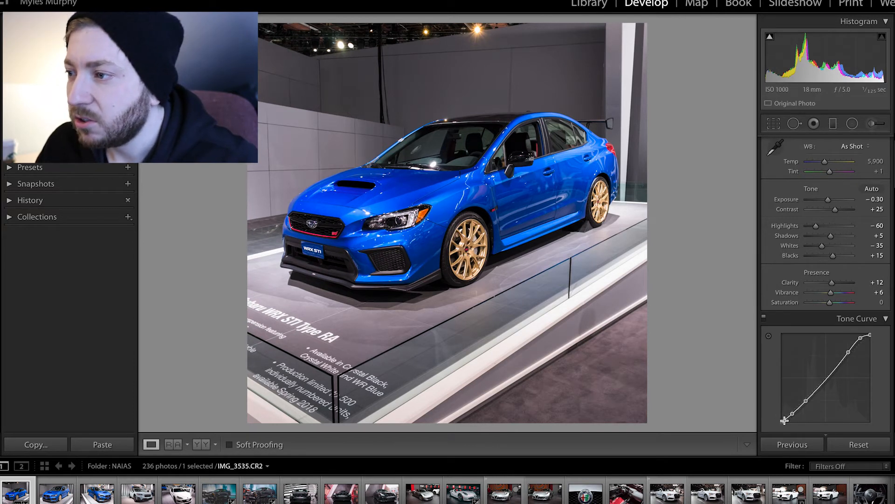
left_click_drag(781, 421, 783, 425)
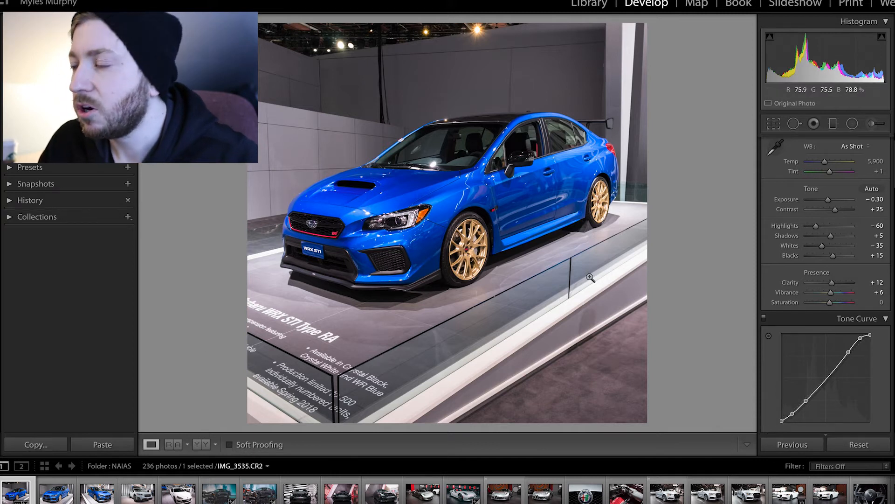
- Hide the toolbar and filmstrip to enlarge the photo
scroll(809, 405, "down", 1)
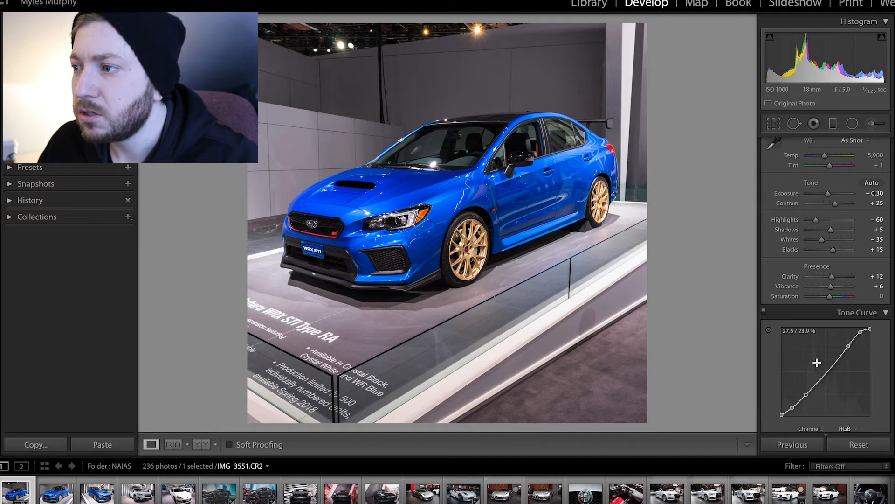
scroll(823, 372, "down", 3)
scroll(824, 373, "down", 1)
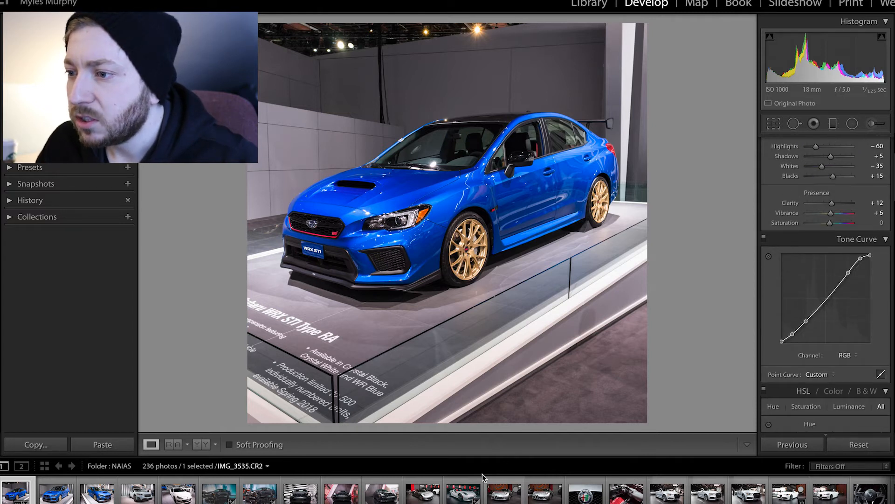
key("t")
key("F6")
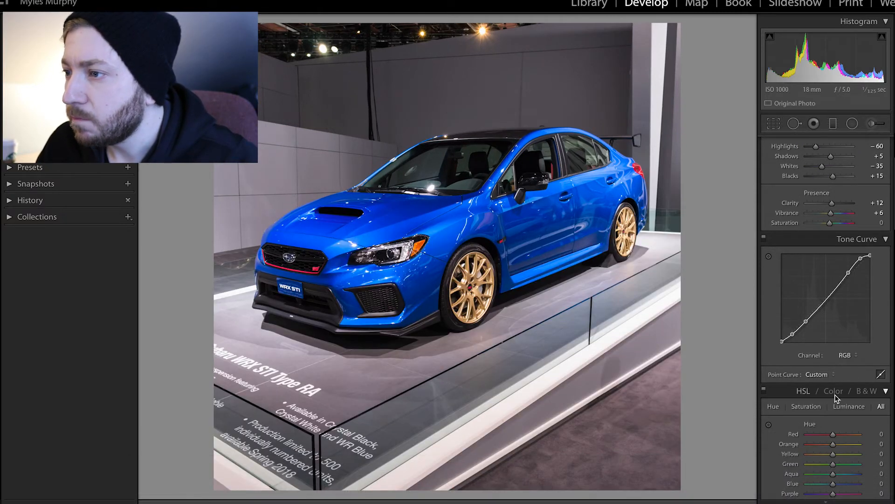
key("F6")
key("F6")
- Set sharpening to Amount 55, Radius 1.2 and Detail 40, and check the car's front and wheel up close
scroll(798, 429, "down", 4)
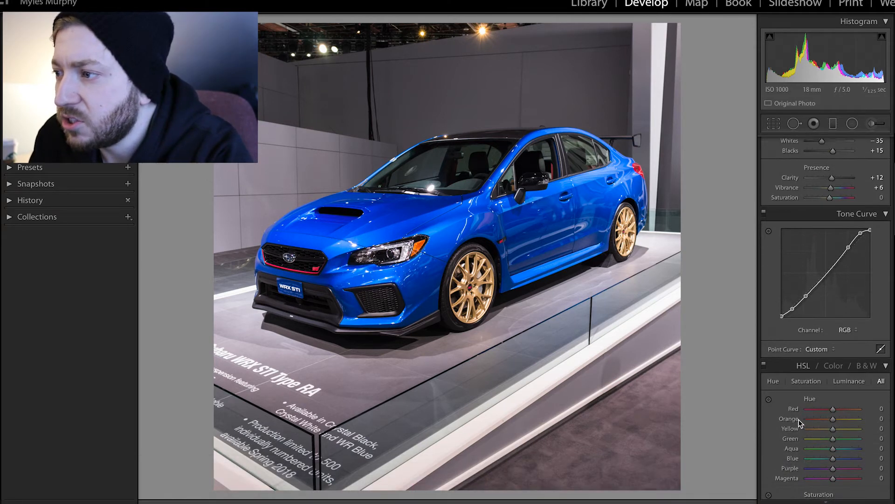
scroll(823, 408, "down", 12)
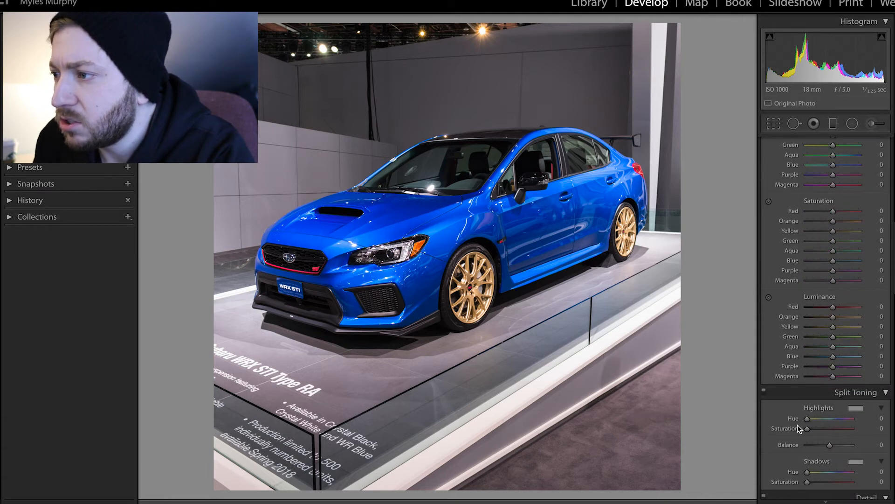
scroll(788, 409, "down", 10)
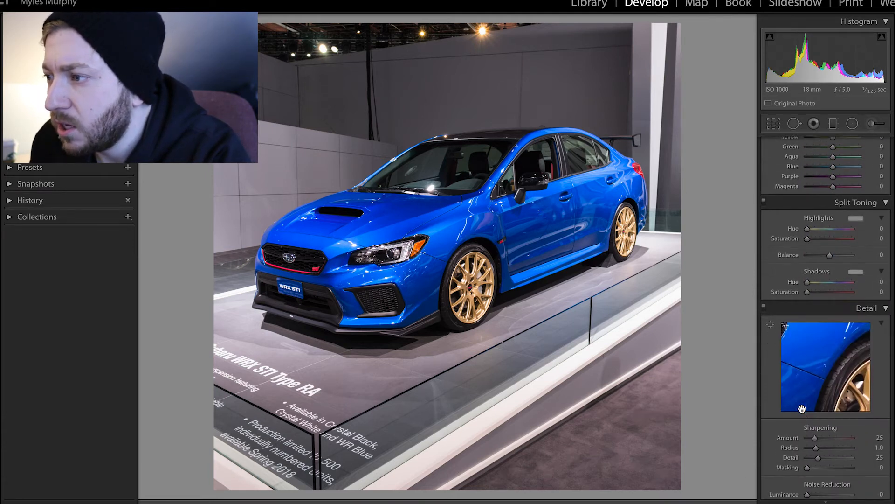
scroll(798, 409, "down", 2)
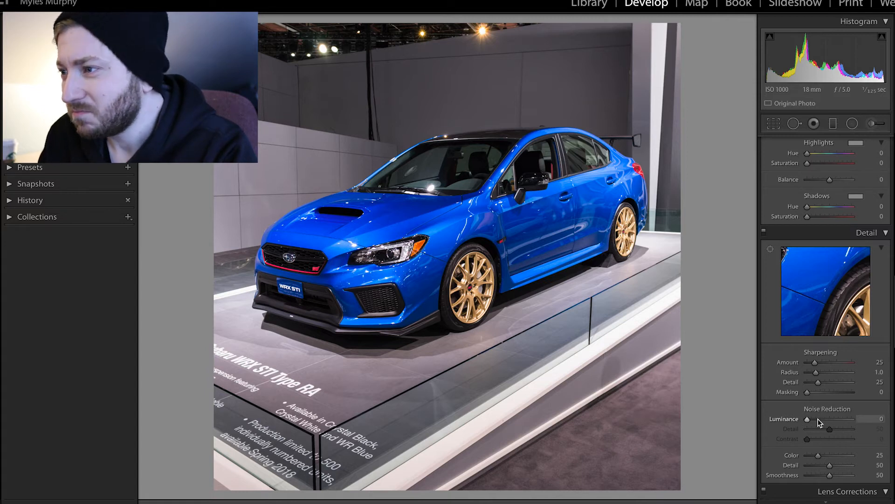
mouse_move(816, 365)
left_mouse_down()
mouse_move(832, 366)
mouse_move(823, 370)
left_mouse_up()
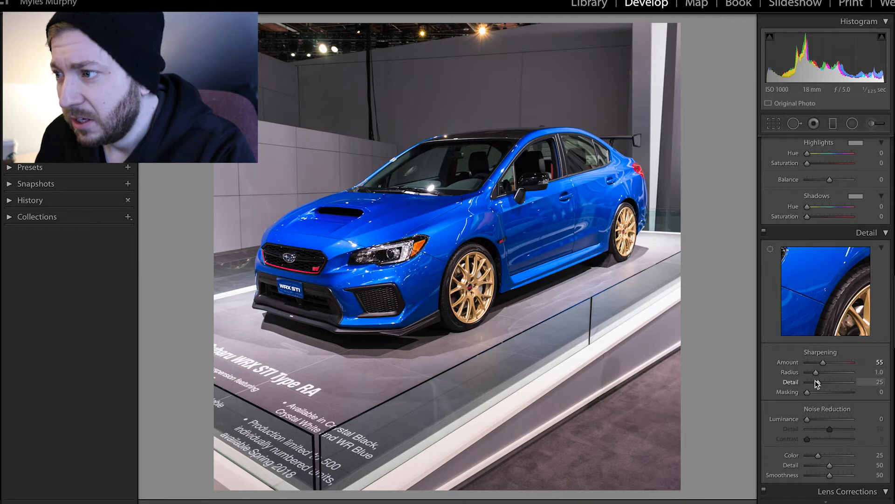
mouse_move(818, 383)
left_mouse_down()
mouse_move(826, 384)
mouse_move(820, 377)
left_mouse_up()
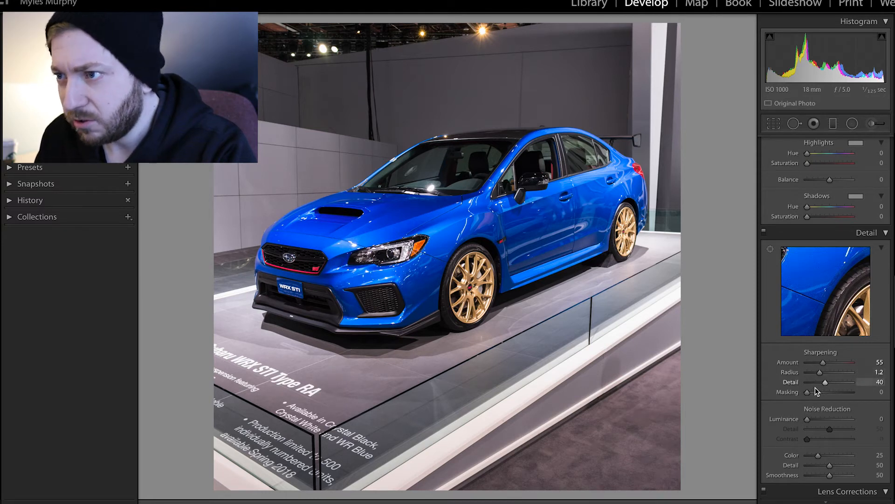
left_click(414, 274)
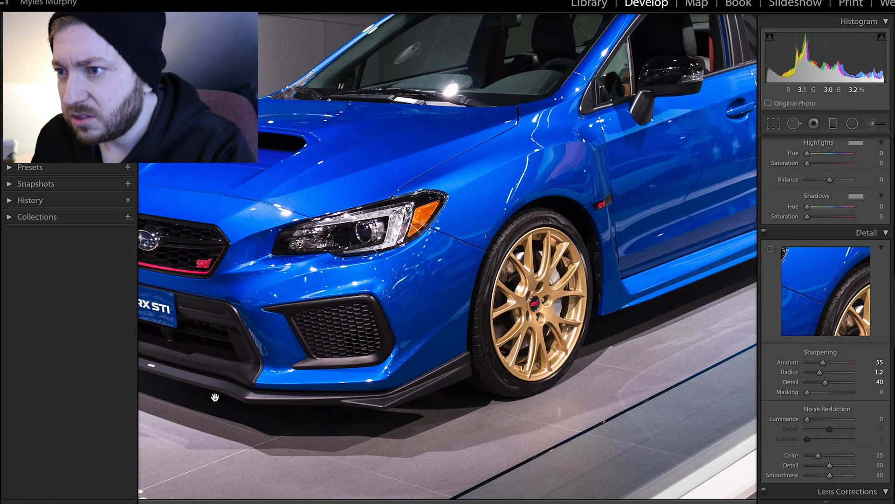
left_click_drag(557, 297, 537, 321)
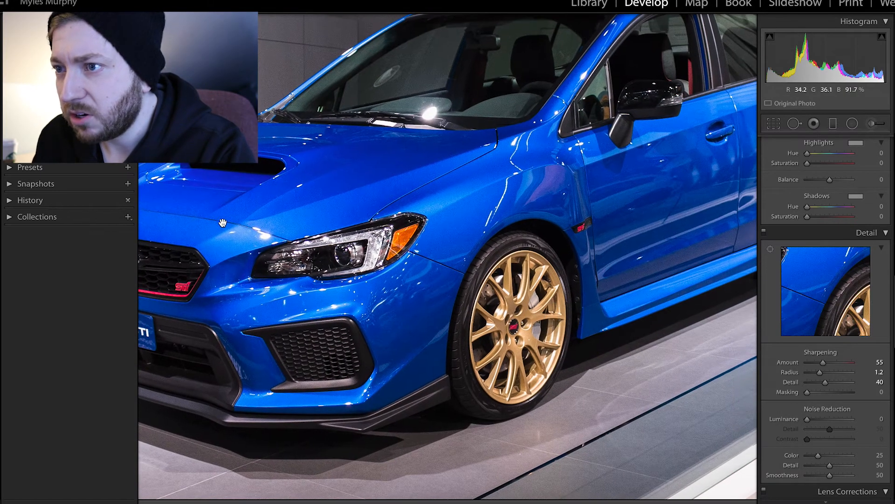
left_click(286, 230)
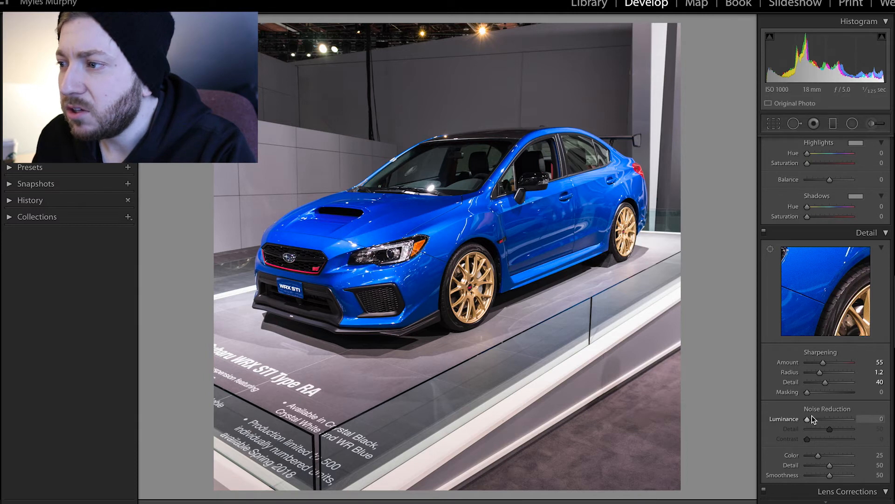
- Set noise reduction Luminance to 12 and its Contrast to 15, checking the car's bodywork up close
scroll(809, 422, "down", 1)
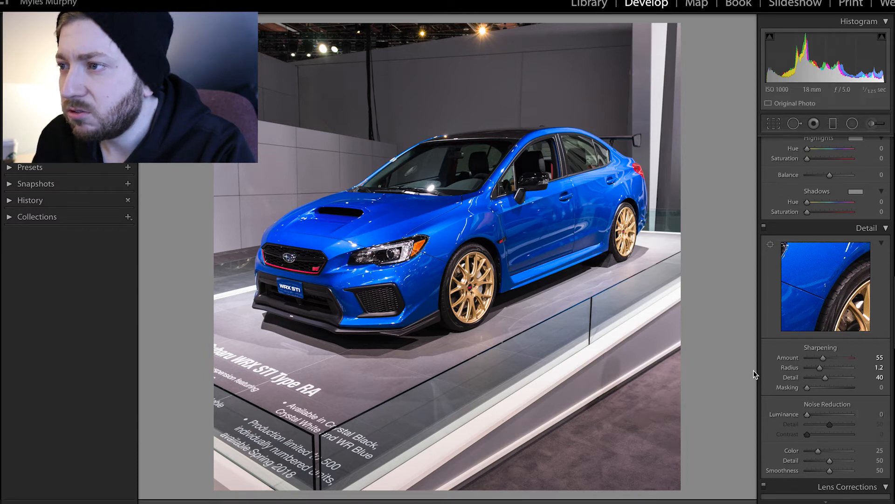
left_click(292, 139)
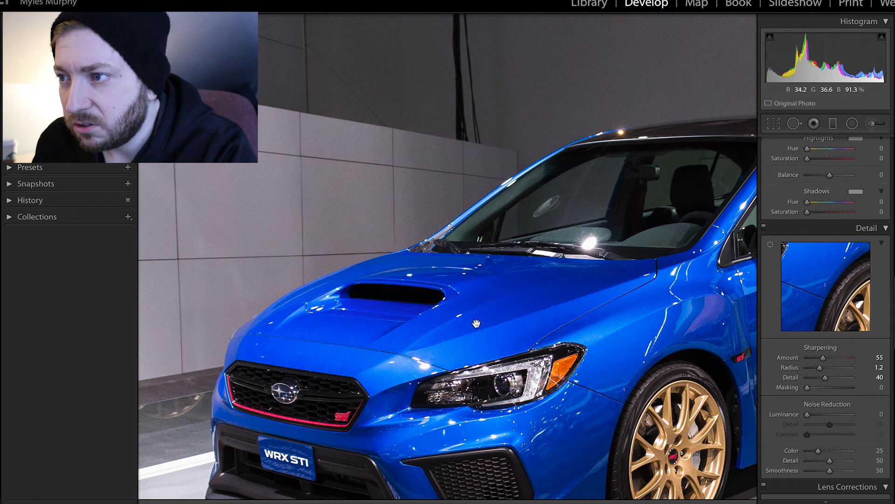
left_click(616, 360)
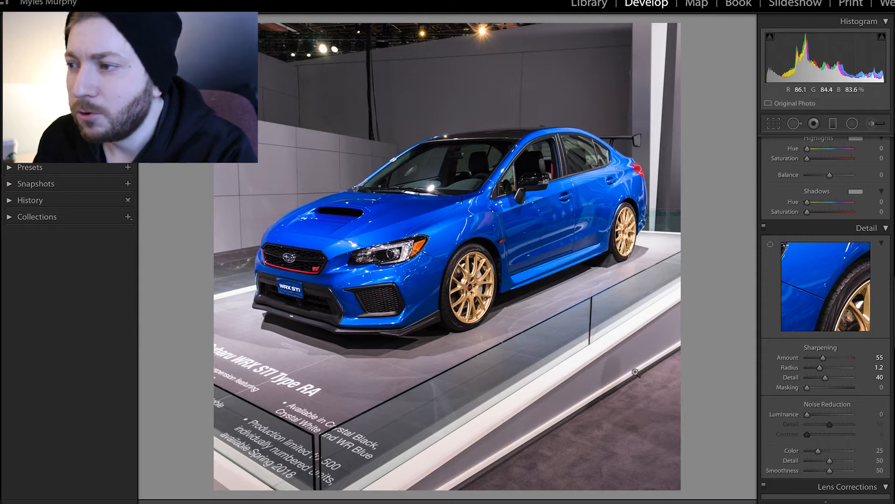
left_click_drag(809, 416, 810, 436)
left_click(291, 173)
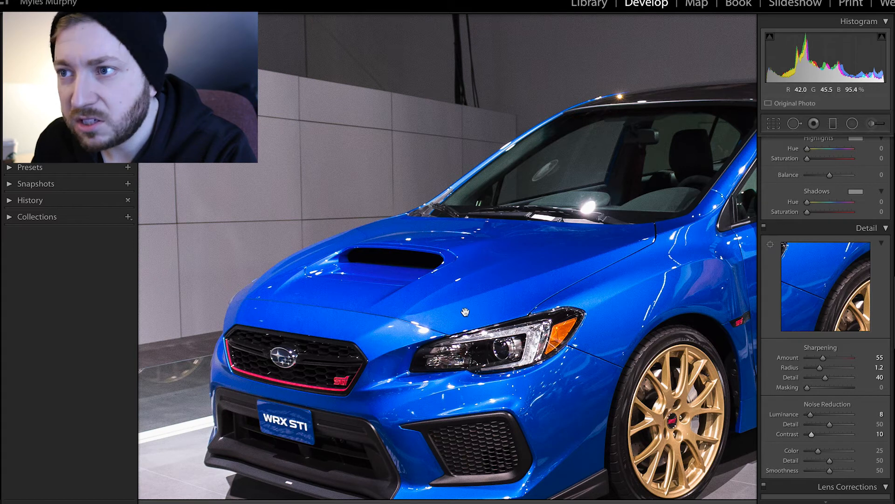
left_click(812, 416)
left_click_drag(811, 417, 814, 418)
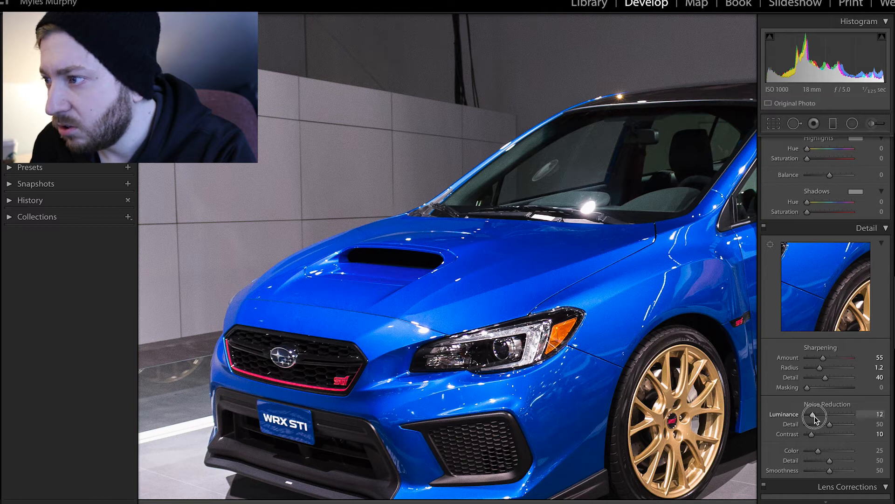
left_click_drag(473, 351, 403, 300)
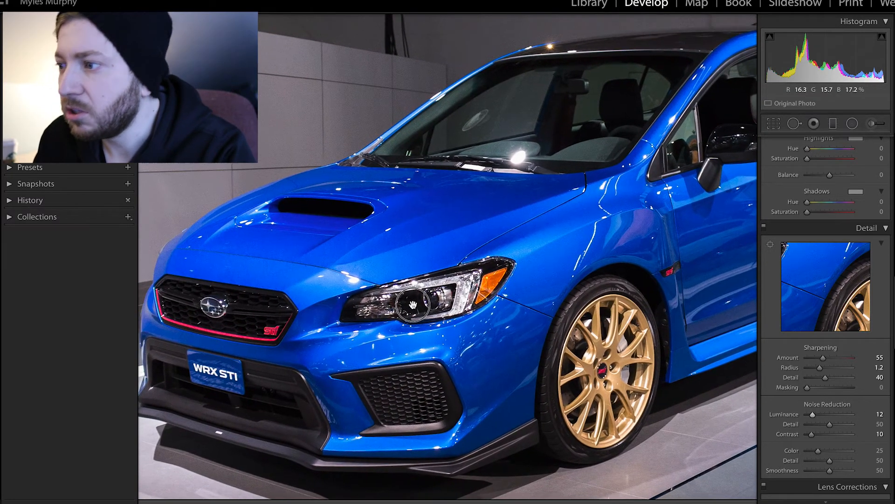
left_click_drag(812, 436, 814, 439)
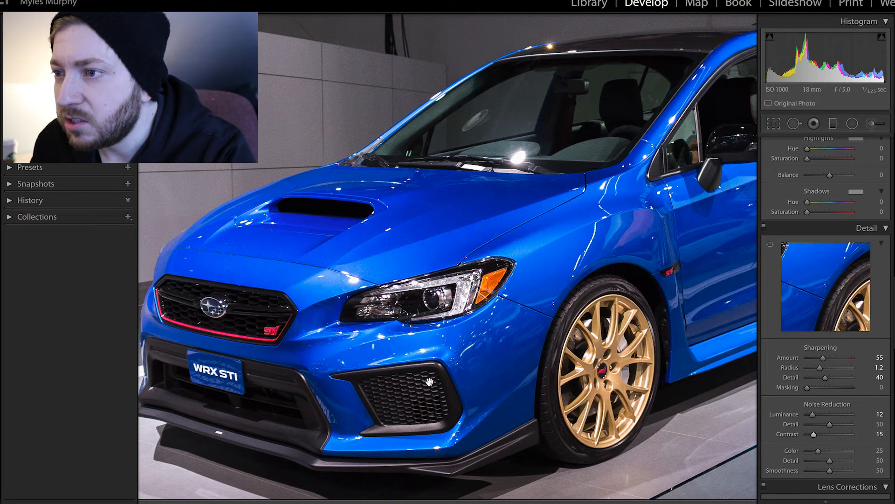
left_click(362, 252)
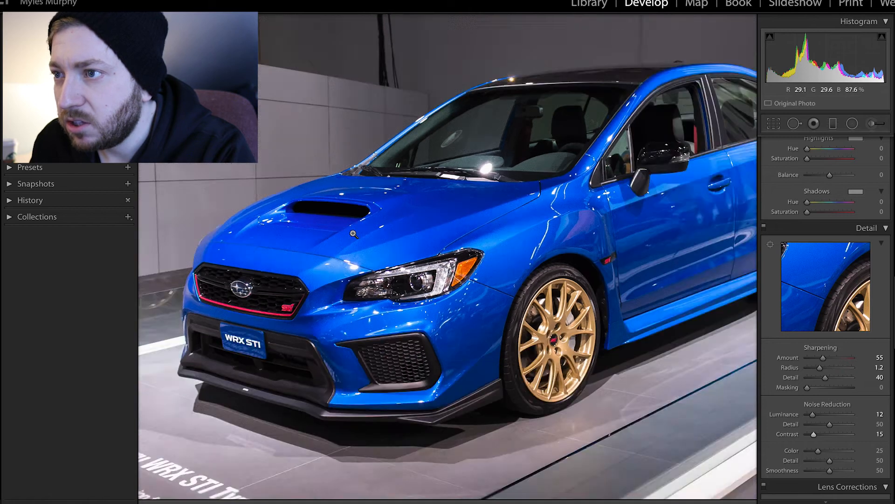
- Apply a Highlight Priority post-crop vignette with an Amount of −3
scroll(847, 426, "down", 2)
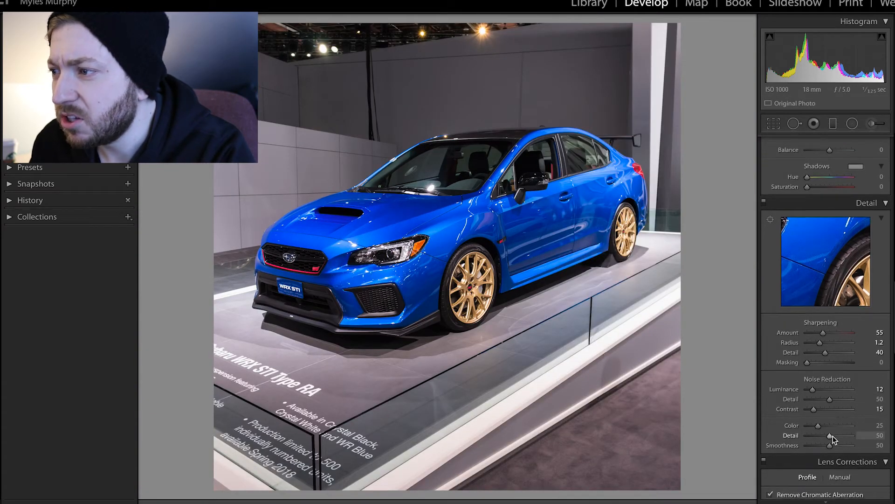
scroll(816, 431, "down", 6)
scroll(820, 441, "down", 5)
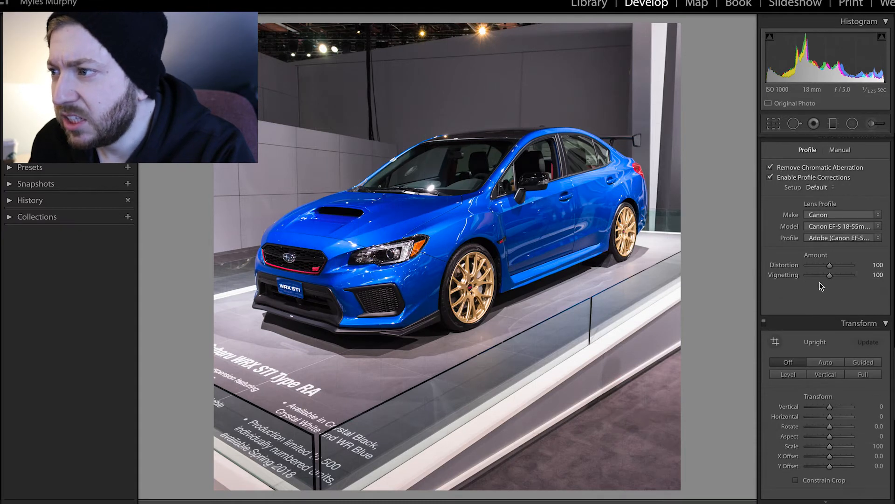
scroll(860, 344, "down", 5)
scroll(853, 347, "down", 3)
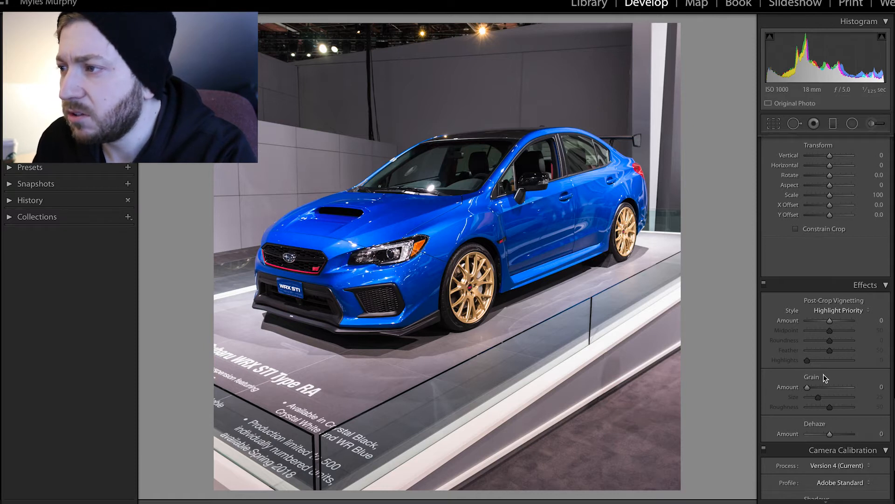
mouse_move(830, 321)
left_mouse_down()
mouse_move(838, 322)
mouse_move(820, 322)
mouse_move(826, 332)
left_mouse_up()
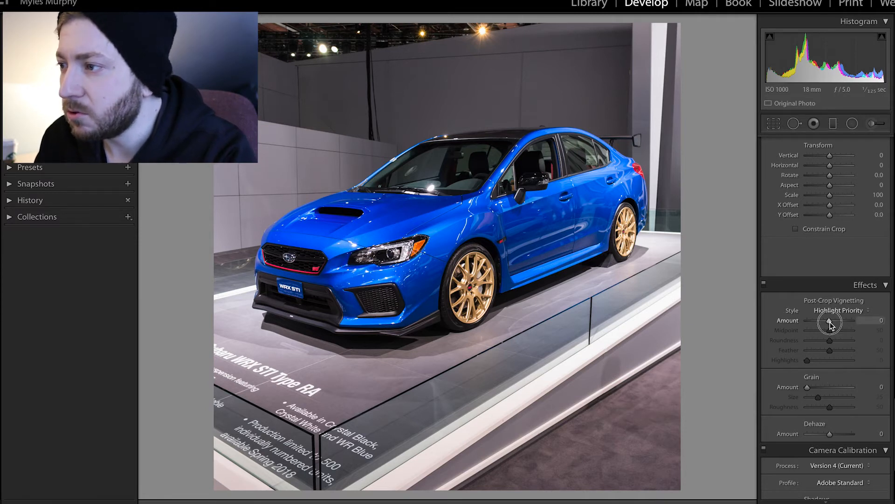
left_click_drag(830, 322, 829, 322)
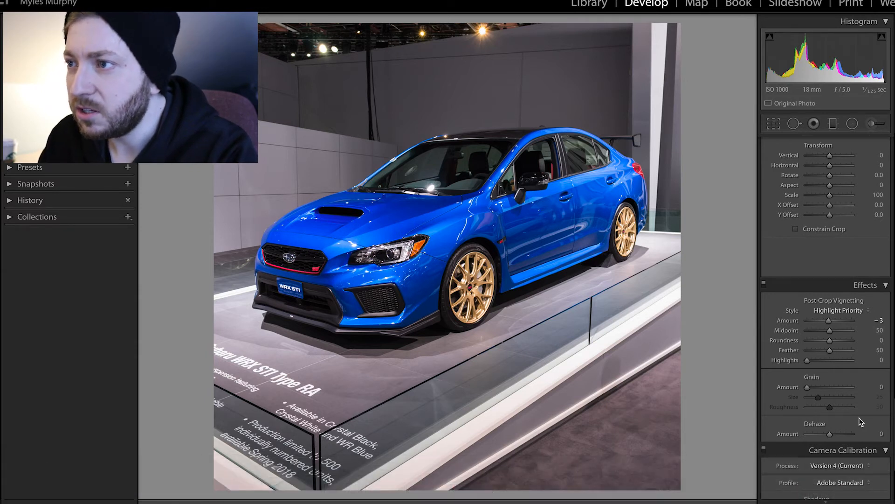
- Look over the Grain, Dehaze and Camera Calibration settings
scroll(862, 420, "down", 1)
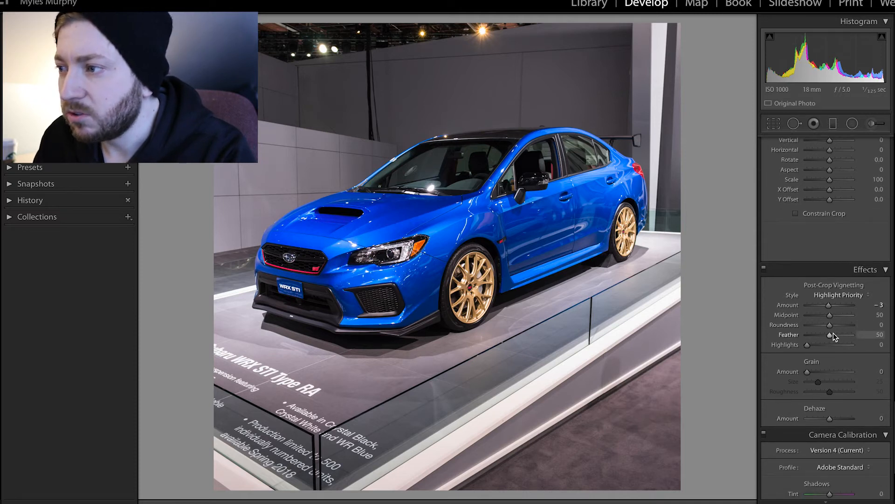
scroll(785, 424, "down", 2)
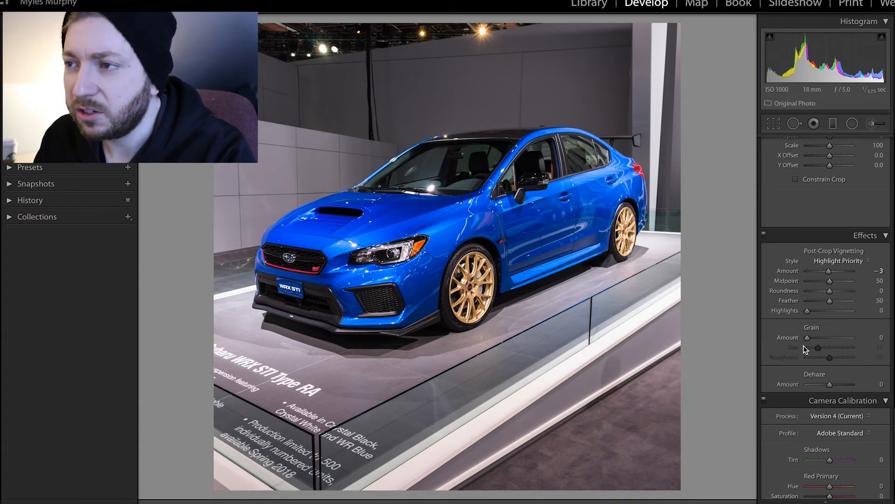
scroll(814, 360, "down", 3)
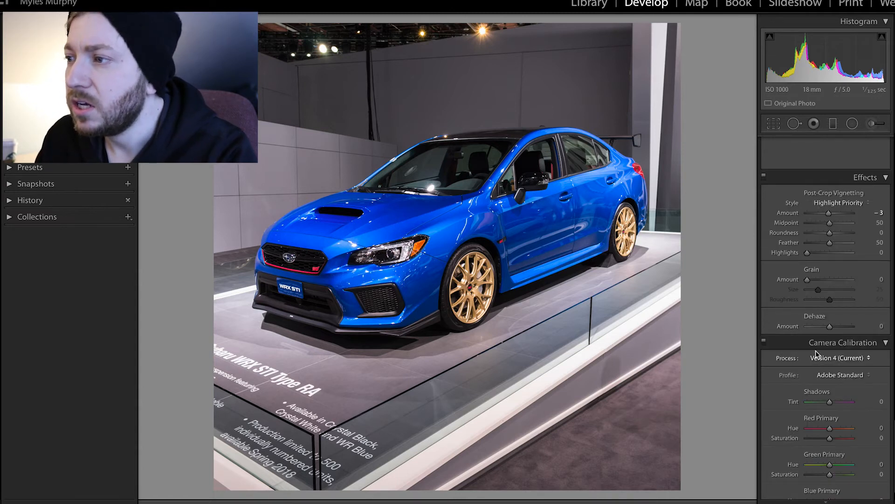
scroll(818, 349, "down", 1)
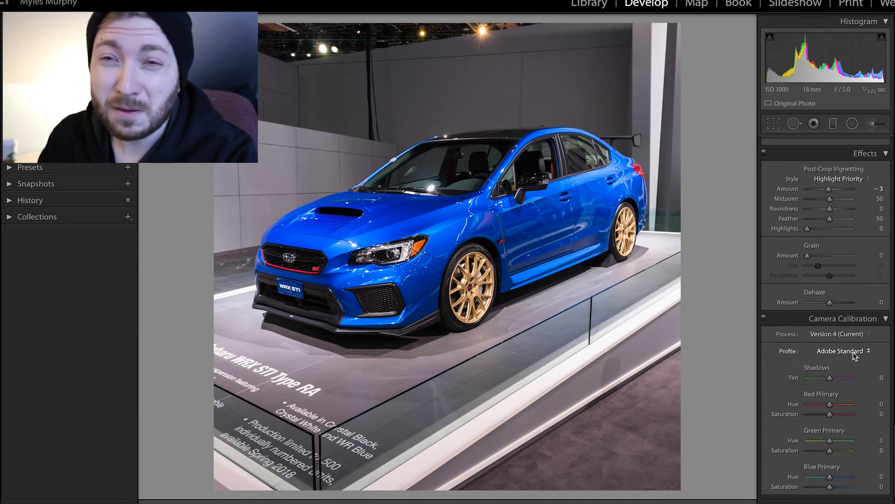
scroll(838, 357, "up", 3)
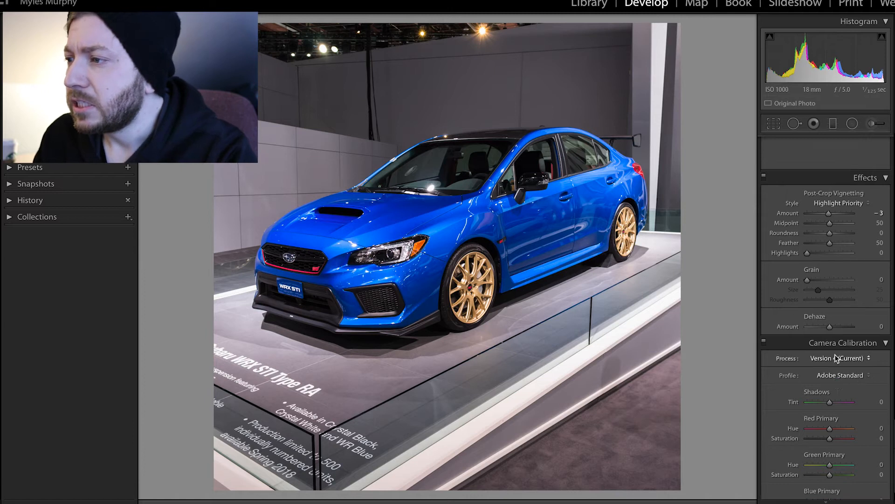
scroll(862, 404, "up", 4)
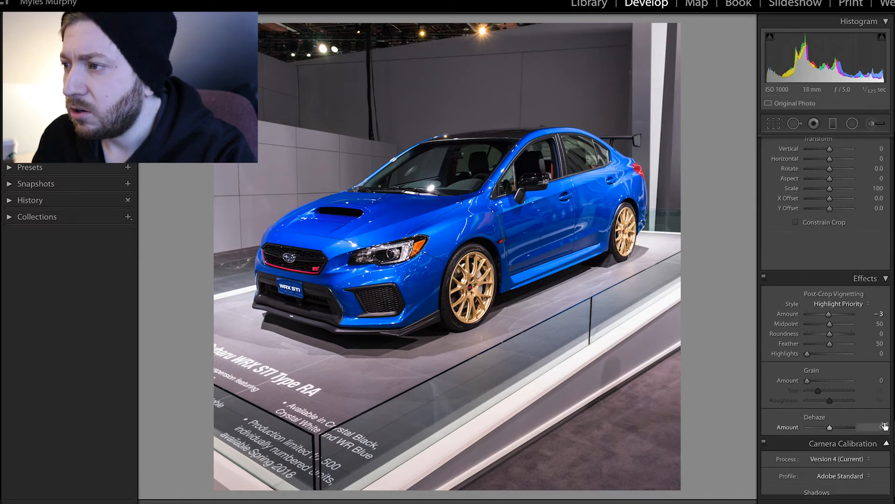
- Set the HSL Luminance of Blue to +2, Yellow to −15 and Orange to −8, checking the gold wheels up close
scroll(862, 405, "up", 6)
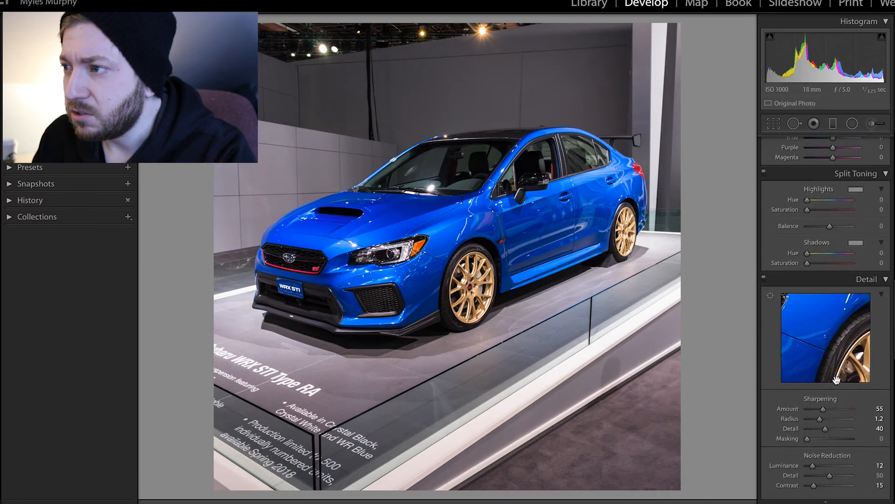
scroll(859, 298, "up", 7)
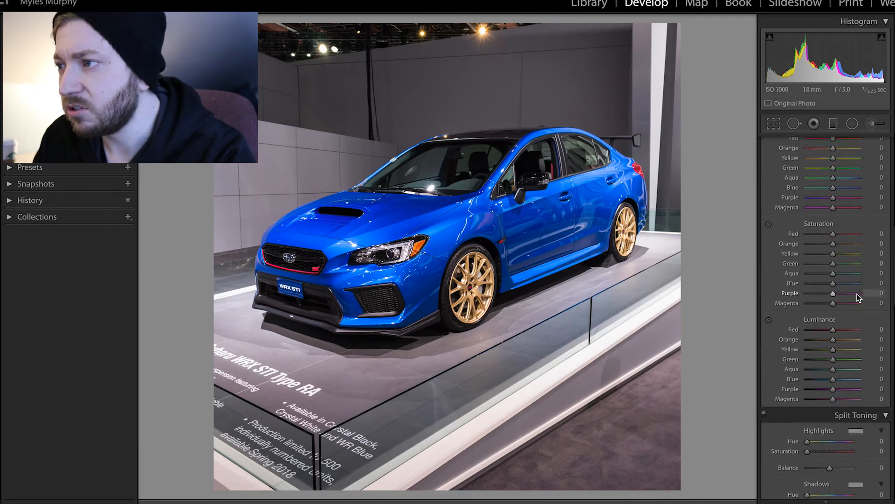
scroll(857, 295, "up", 1)
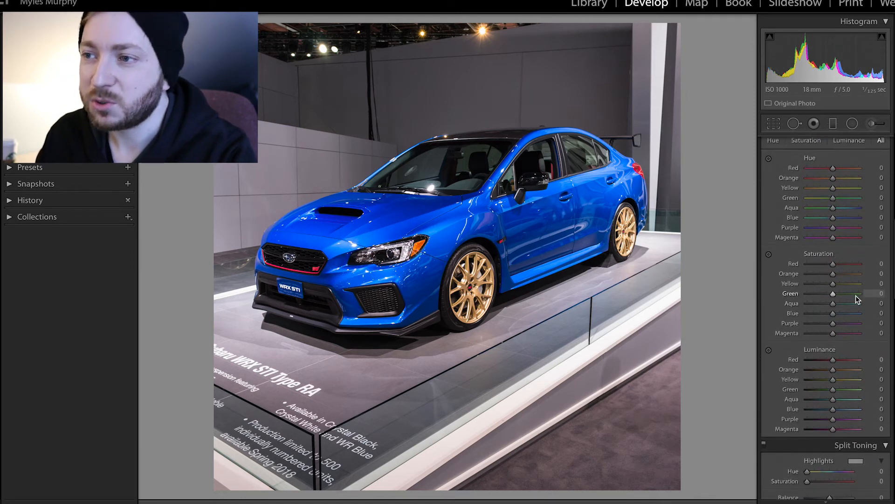
scroll(839, 291, "down", 1)
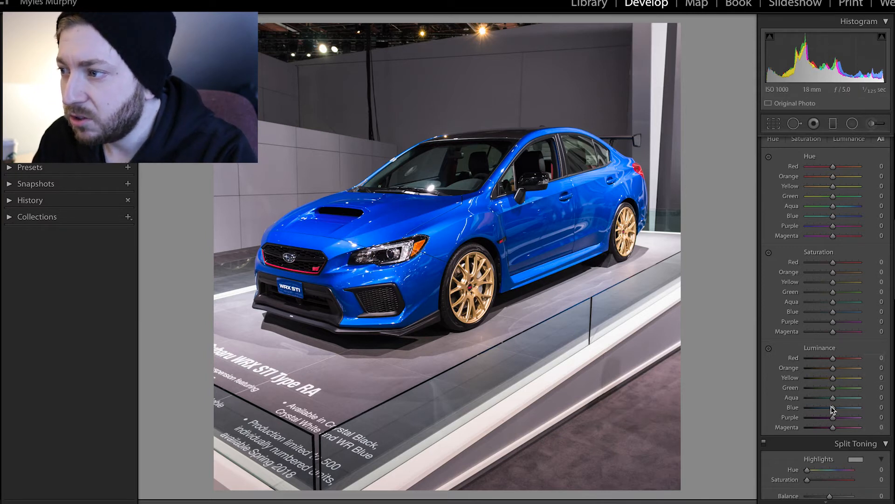
mouse_move(832, 409)
left_mouse_down()
mouse_move(841, 412)
mouse_move(832, 414)
left_mouse_up()
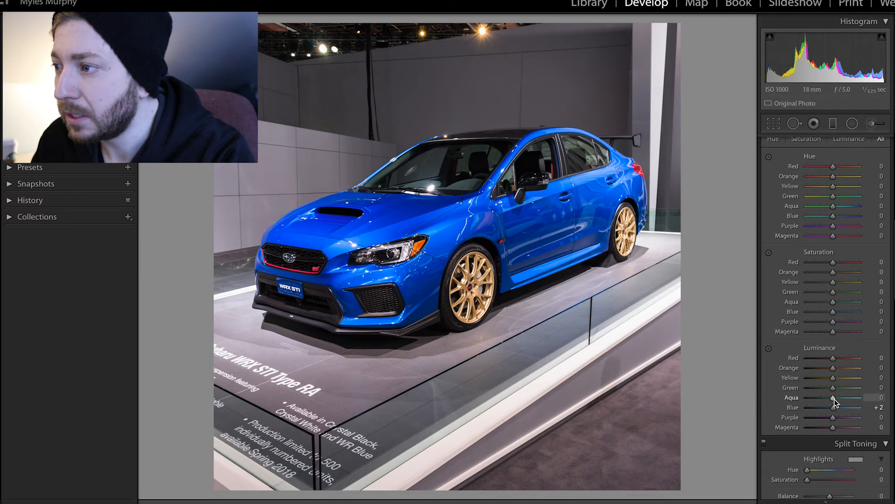
mouse_move(833, 379)
left_mouse_down()
mouse_move(849, 380)
mouse_move(820, 381)
mouse_move(831, 382)
left_mouse_up()
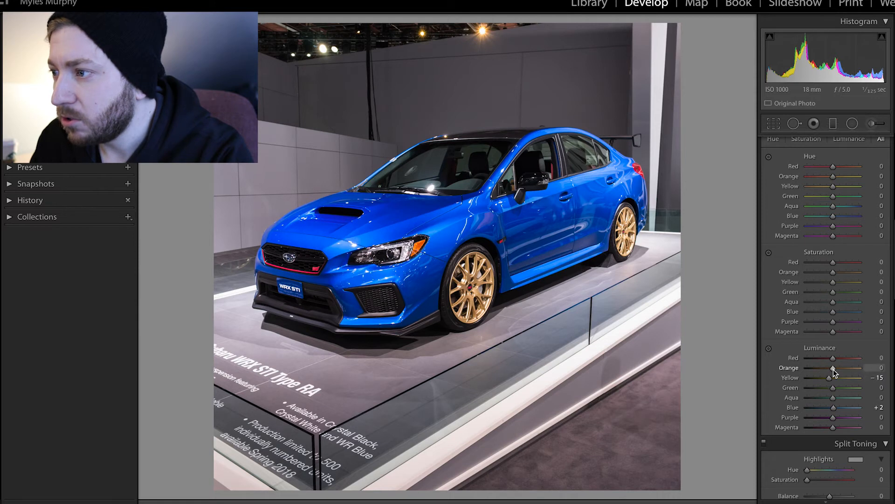
left_click_drag(832, 368, 832, 370)
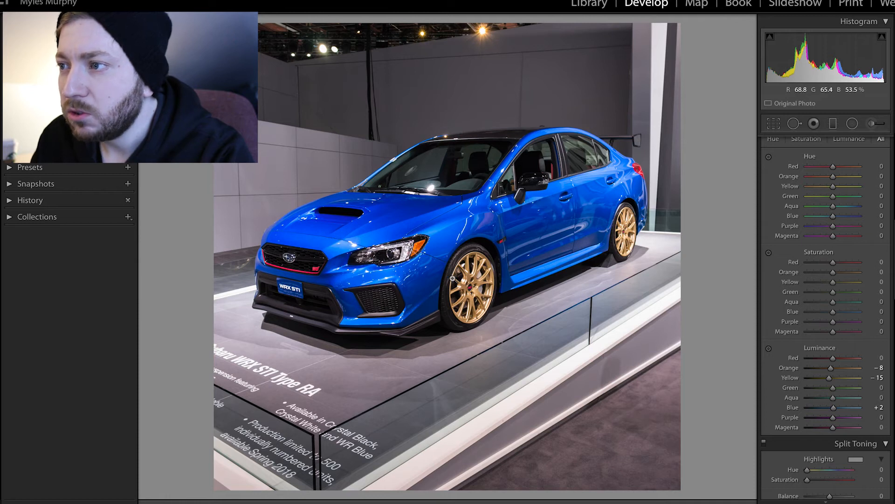
left_click(638, 230)
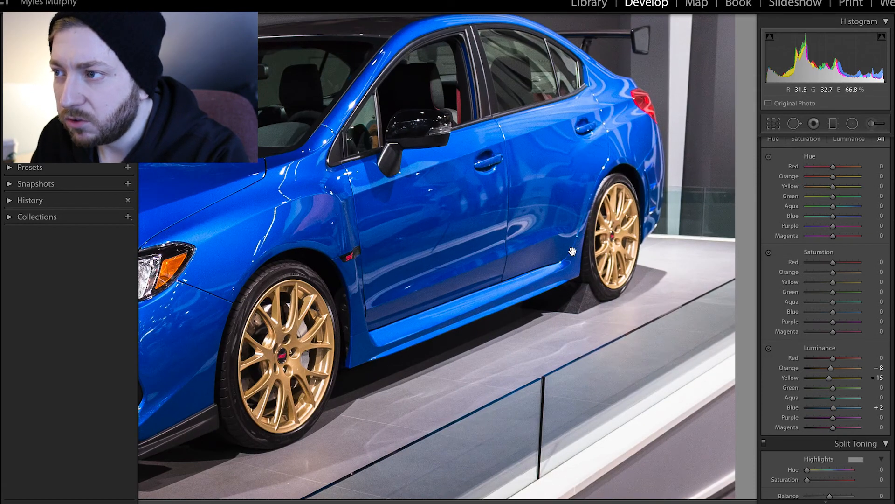
left_click(615, 226)
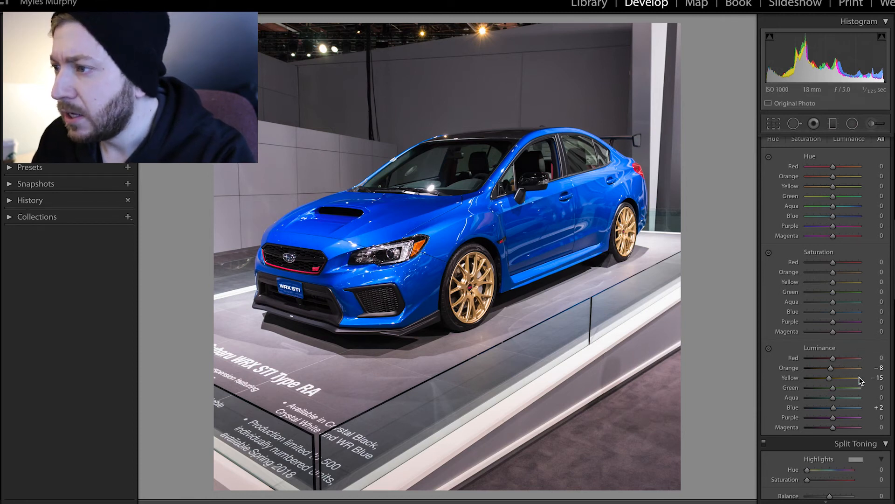
- Try a Green luminance of +10, then reset it to 0
mouse_move(839, 387)
left_mouse_down()
mouse_move(823, 389)
mouse_move(879, 386)
mouse_move(778, 393)
mouse_move(847, 391)
mouse_move(812, 390)
mouse_move(836, 393)
left_mouse_up()
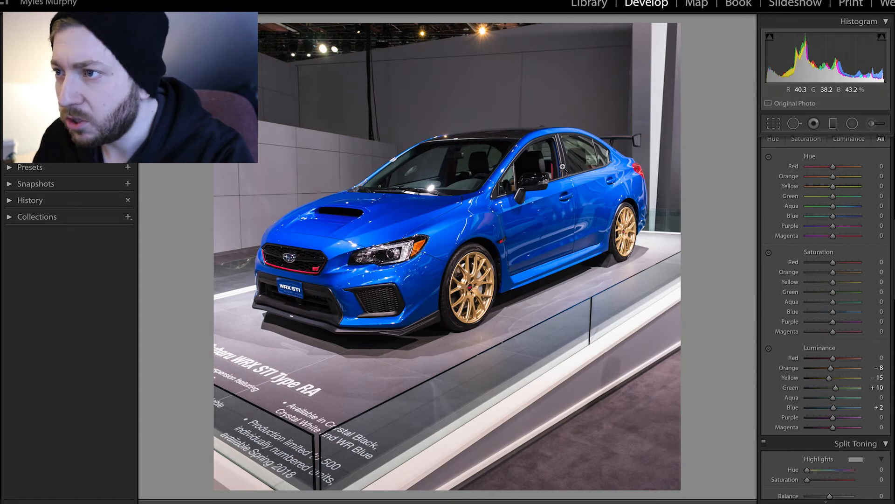
mouse_move(835, 391)
left_mouse_down()
mouse_move(810, 391)
mouse_move(832, 391)
left_mouse_up()
left_click(874, 387)
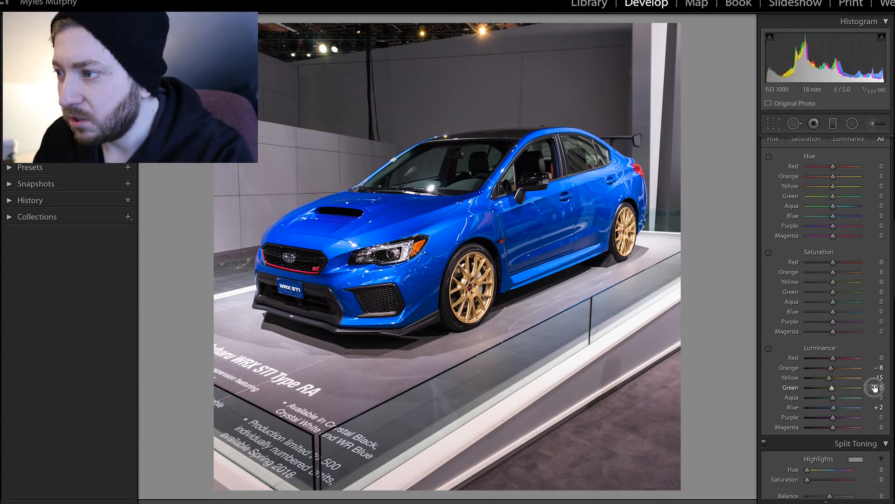
type("0")
left_click(877, 331)
key("Return")
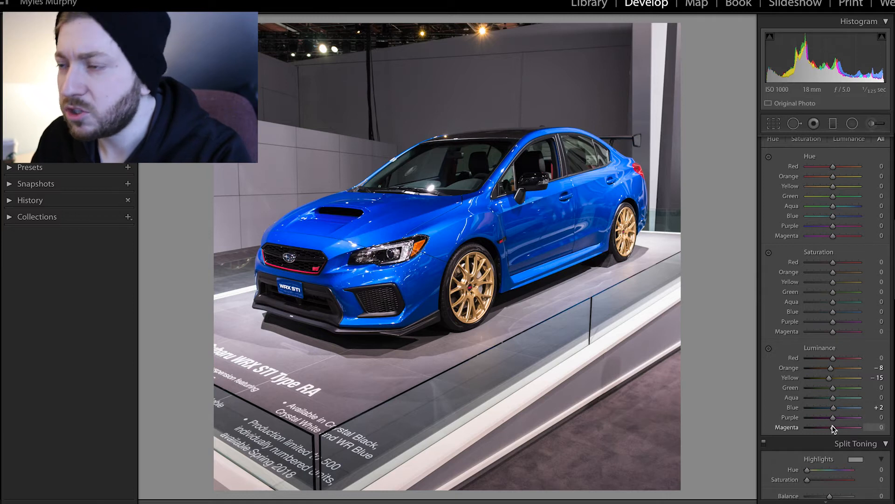
- Try different Purple luminance levels on the blue car and settle on +3
mouse_move(834, 418)
left_mouse_down()
mouse_move(847, 411)
mouse_move(832, 420)
mouse_move(840, 417)
left_mouse_up()
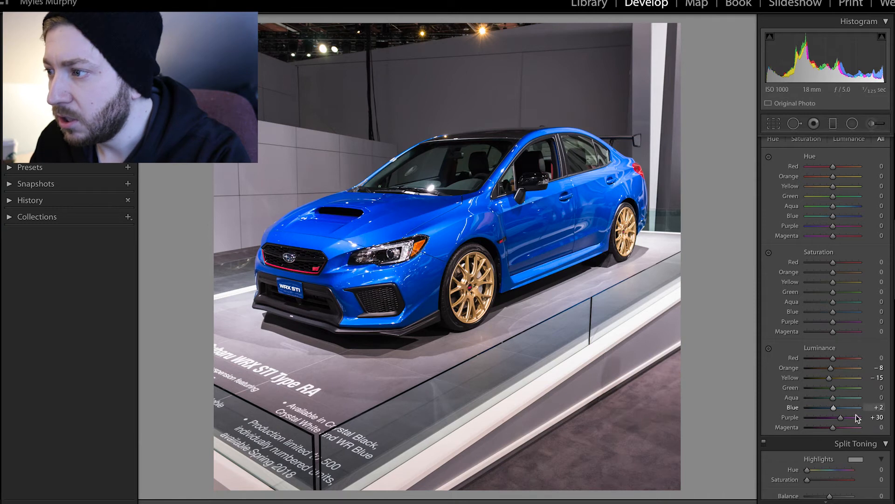
mouse_move(840, 418)
left_mouse_down()
mouse_move(819, 416)
mouse_move(833, 419)
left_mouse_up()
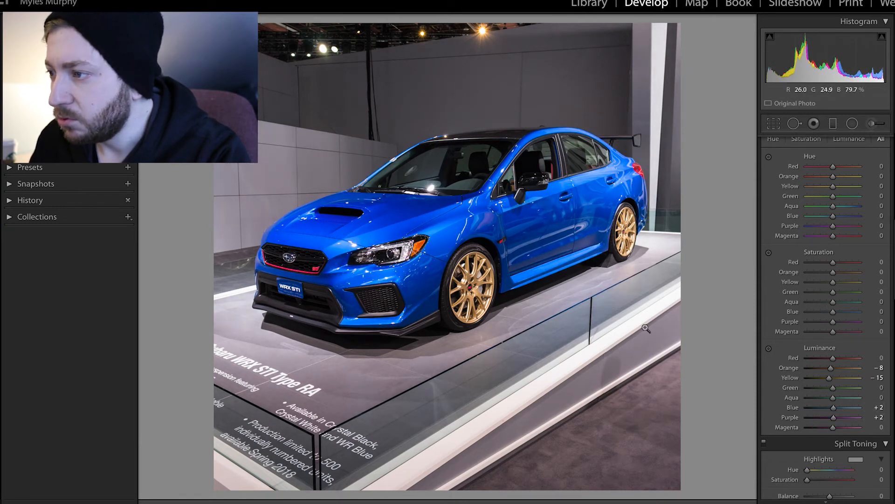
left_click_drag(834, 420, 833, 419)
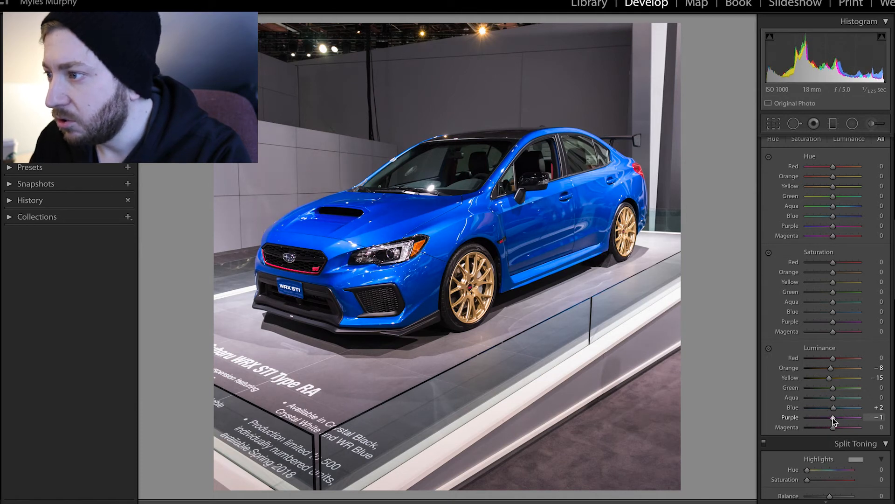
left_click(879, 417)
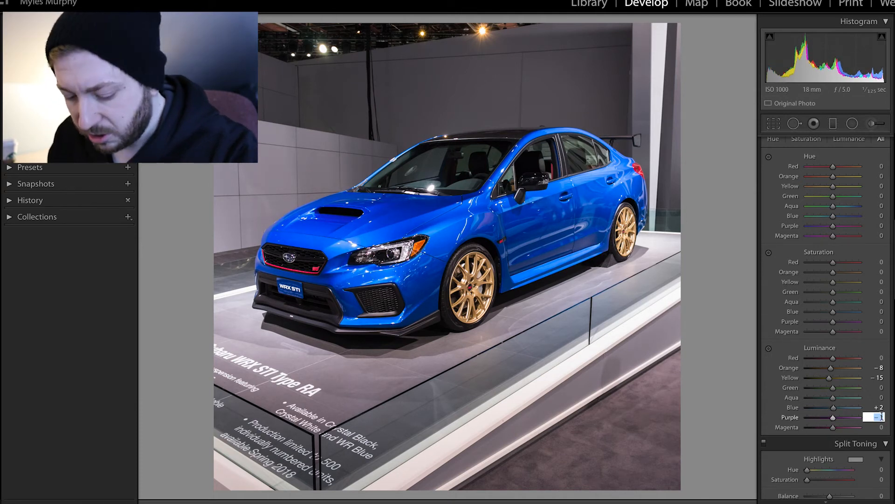
type("2")
key("Return")
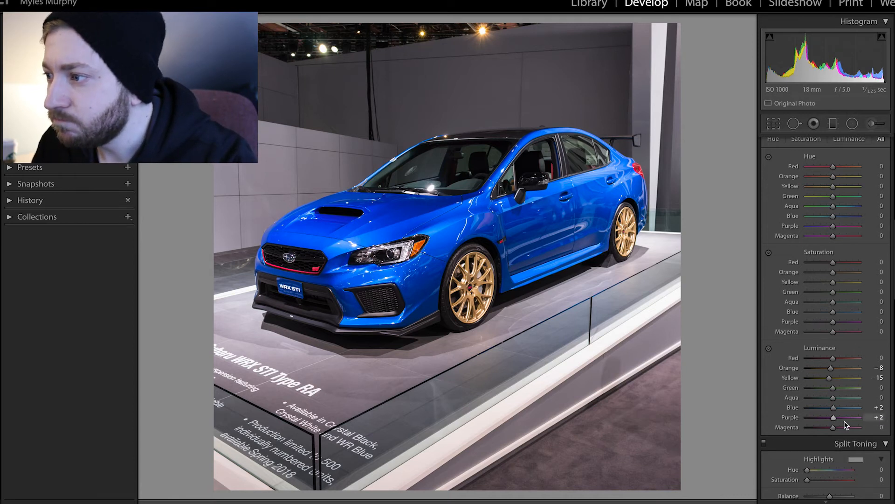
left_click(880, 417)
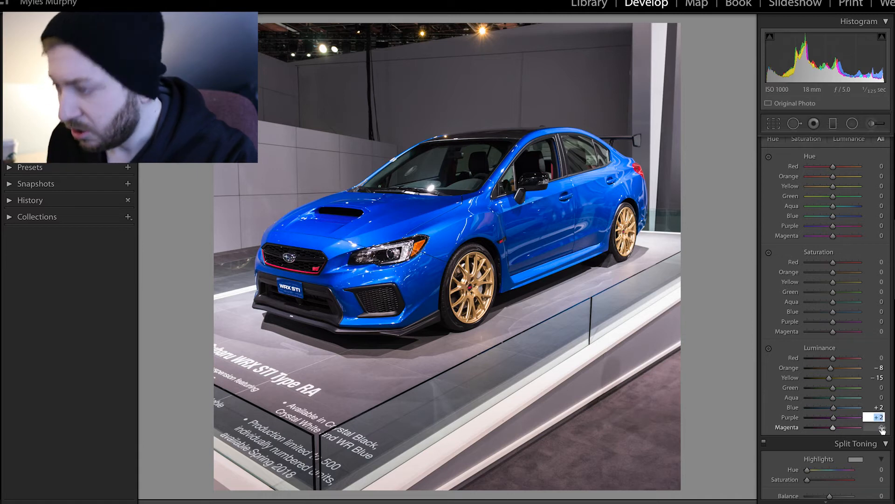
key("Right")
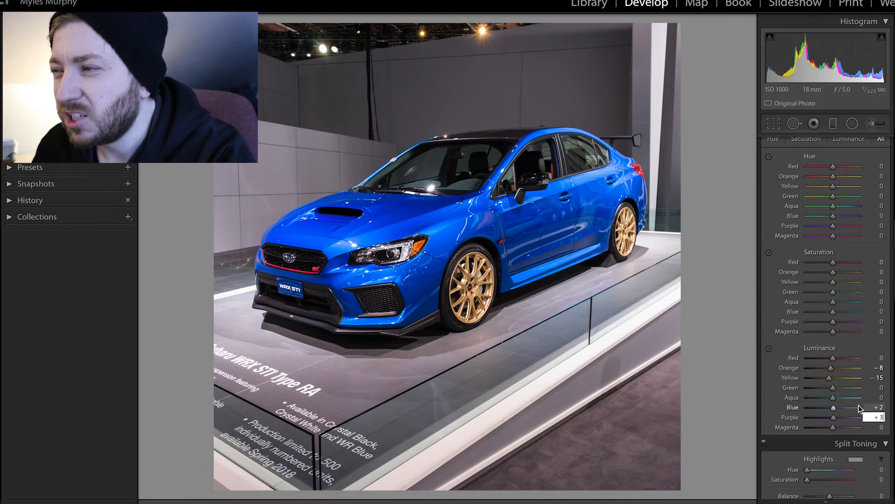
key("Return")
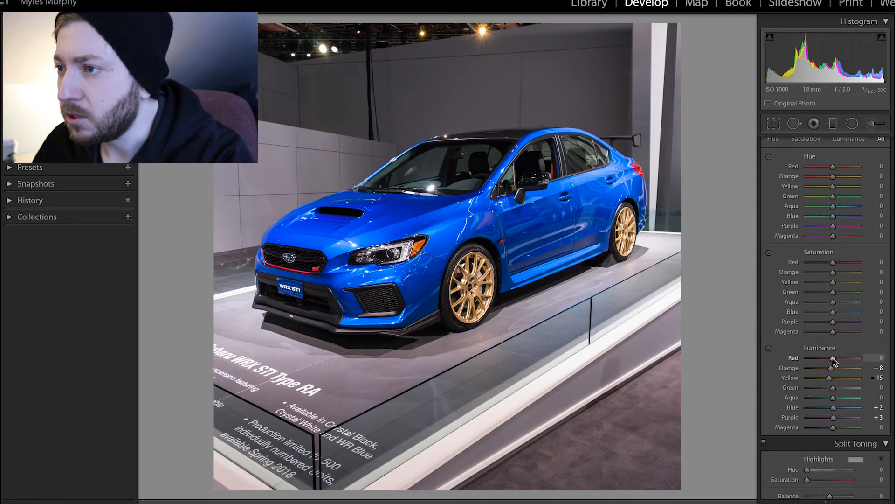
- Lower the Red luminance to −5
mouse_move(834, 358)
left_mouse_down()
mouse_move(823, 361)
mouse_move(844, 366)
mouse_move(830, 364)
left_mouse_up()
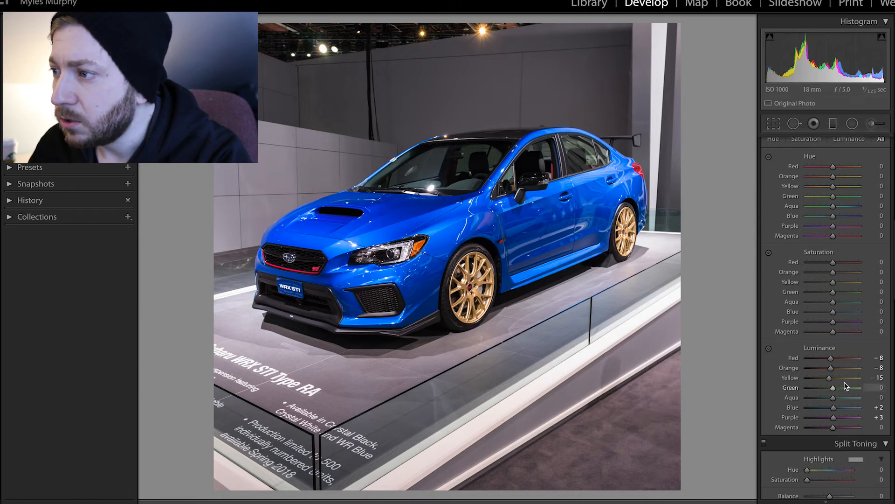
mouse_move(831, 360)
left_mouse_down()
mouse_move(826, 364)
mouse_move(834, 364)
left_mouse_up()
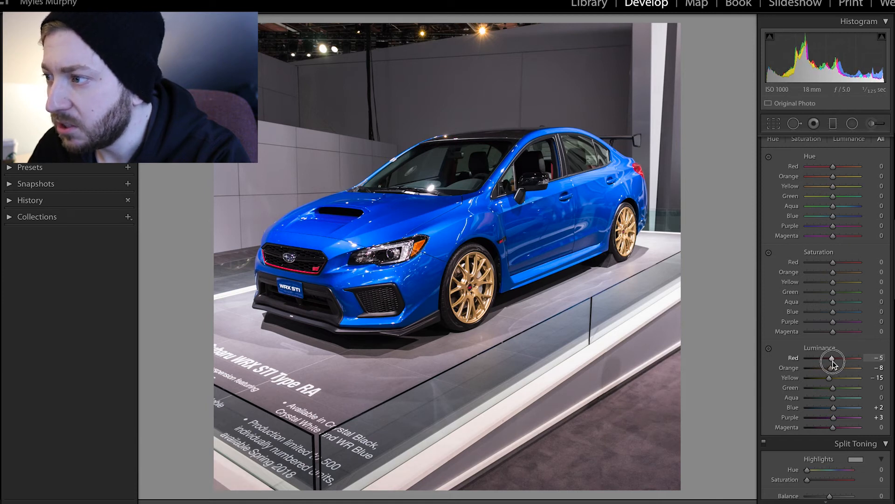
left_click_drag(834, 363, 833, 364)
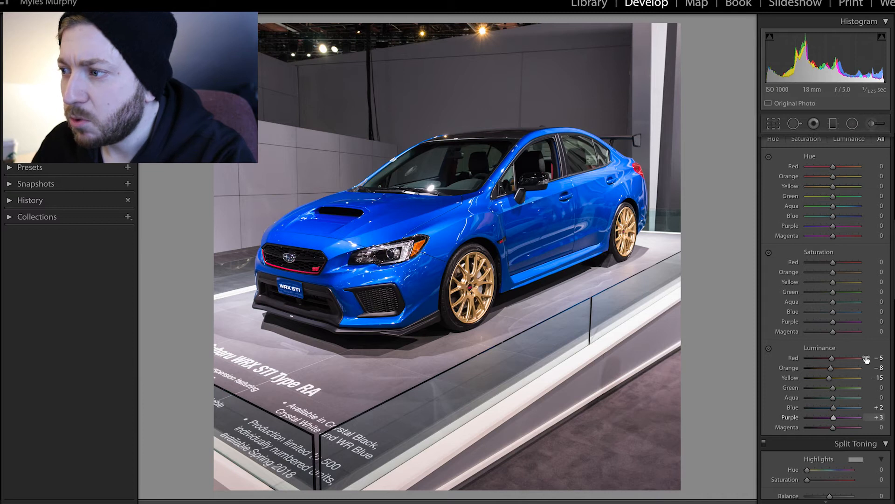
- Try a Magenta luminance of +73, then reset it to 0
left_click_drag(833, 428, 853, 427)
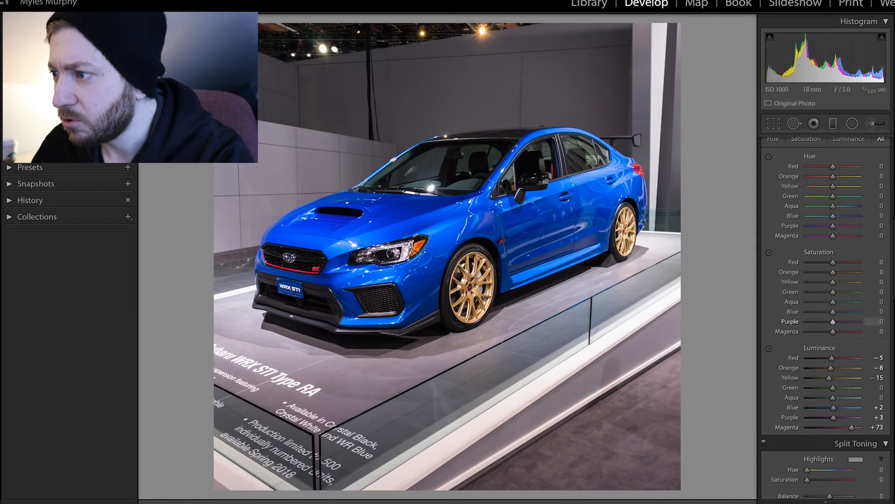
left_click(876, 426)
type("0")
key("Return")
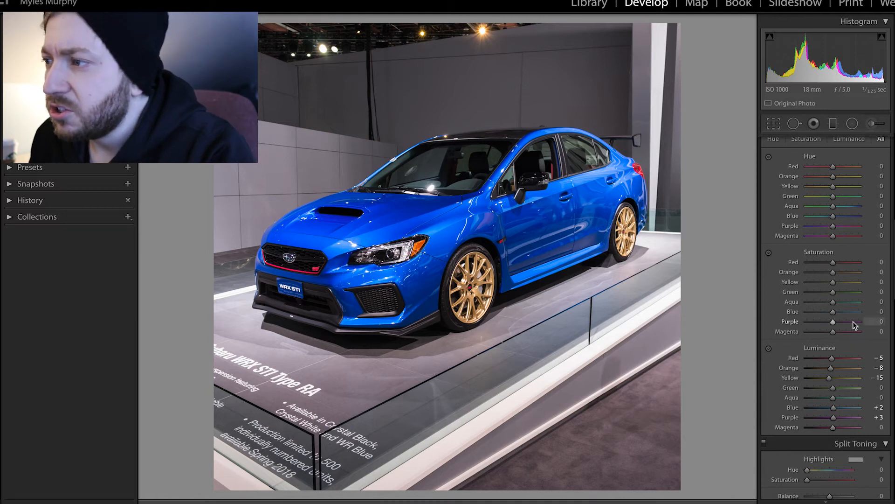
- Set the Blue saturation to +4 and try out the Aqua saturation, leaving it at 0
left_click_drag(833, 314, 835, 317)
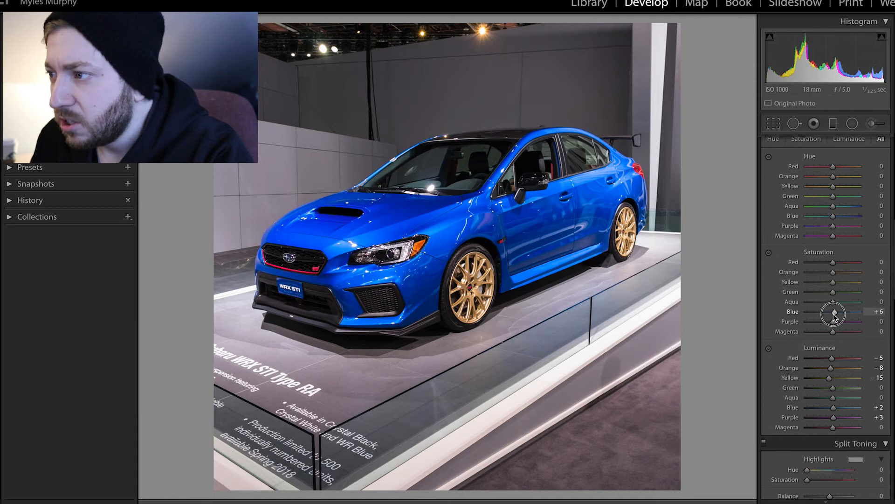
left_click_drag(834, 317, 834, 320)
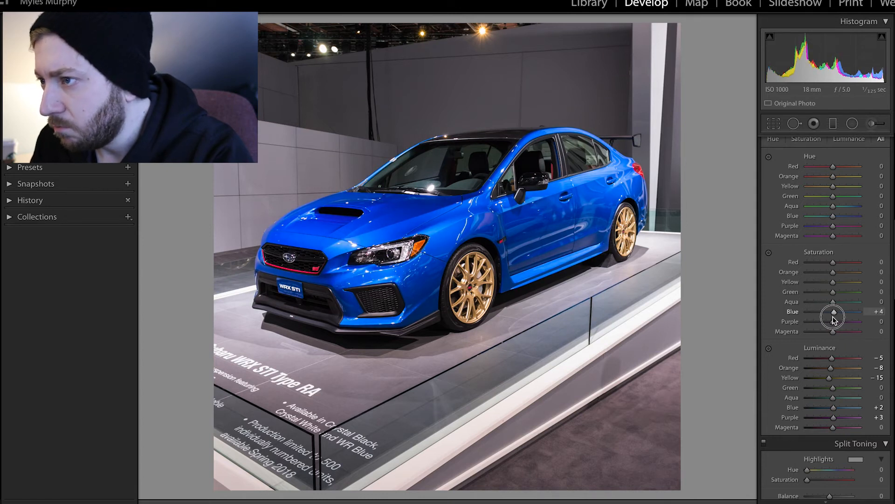
left_click_drag(834, 319, 834, 319)
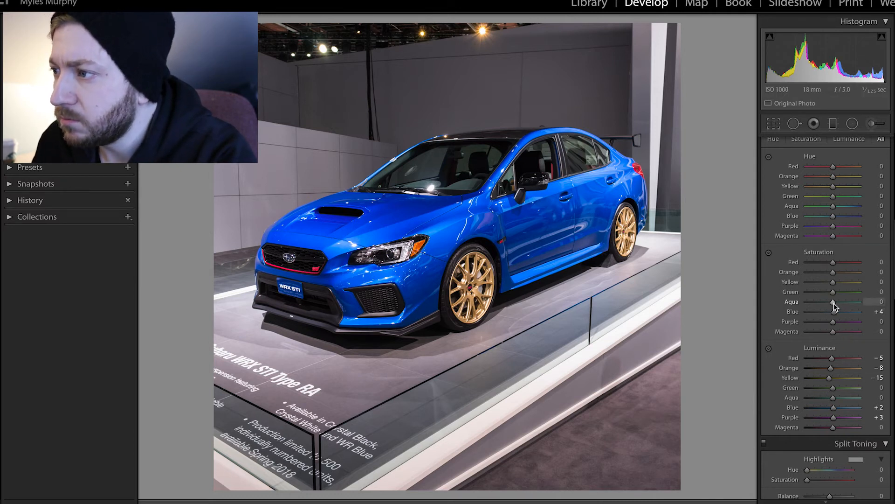
left_click_drag(834, 306, 836, 310)
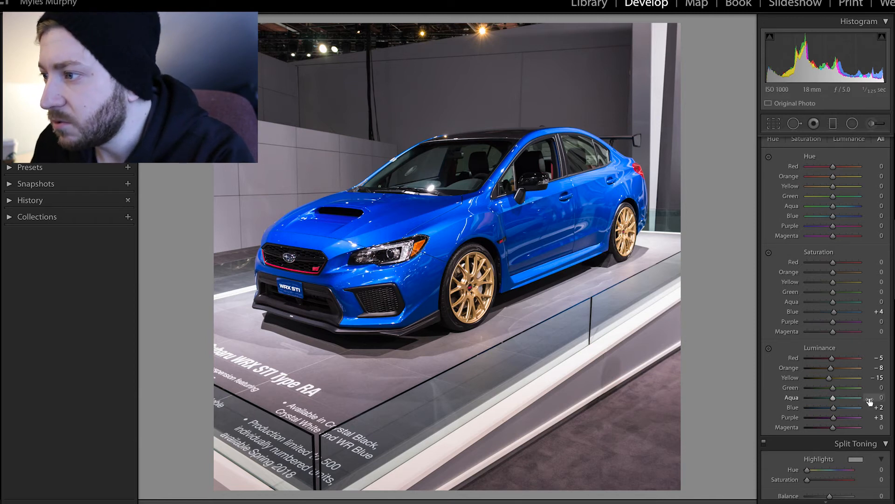
- Try an Aqua luminance of +1, then reset it to 0
mouse_move(837, 399)
left_mouse_down()
mouse_move(835, 407)
mouse_move(834, 399)
left_mouse_up()
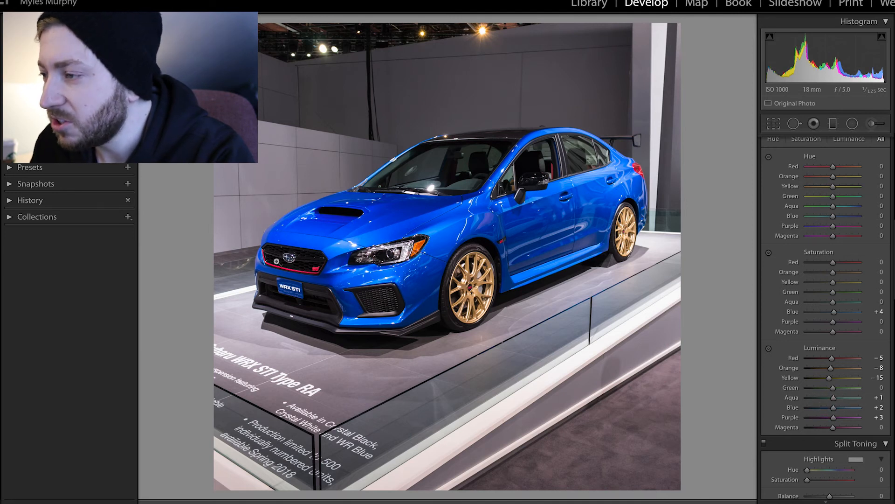
left_click(873, 397)
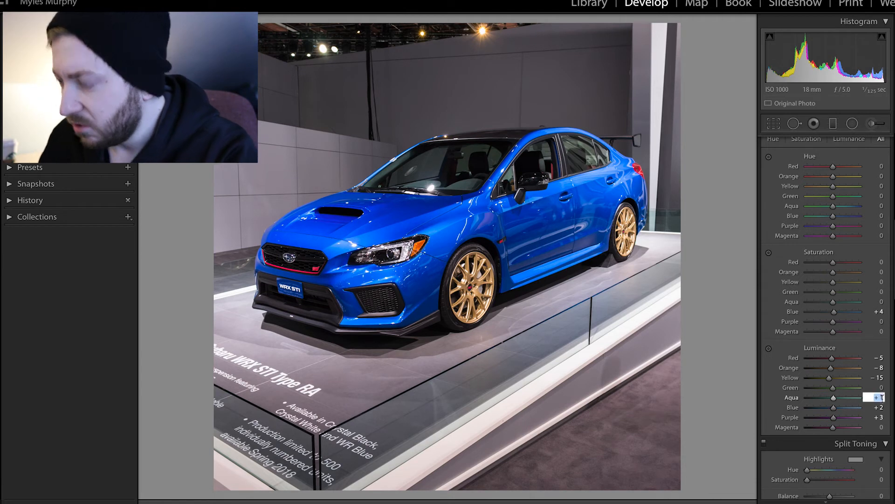
type("0")
key("Return")
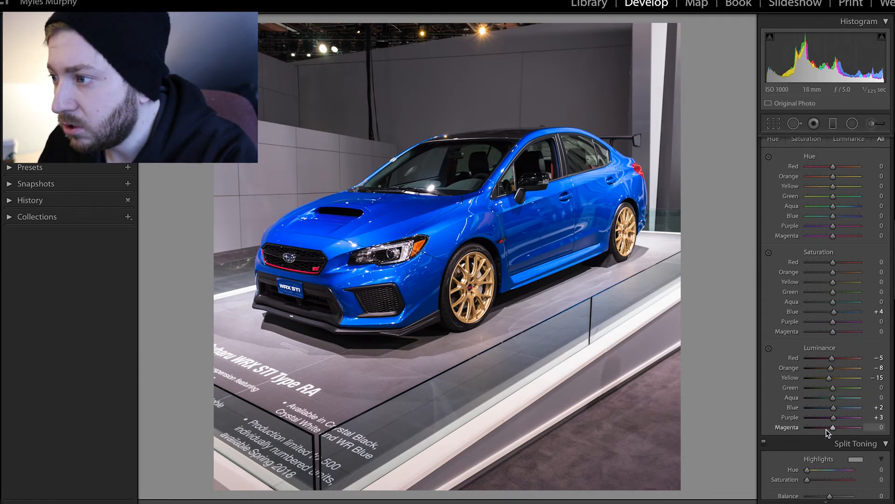
- Set the Purple luminance to +2
mouse_move(833, 417)
left_mouse_down()
mouse_move(850, 418)
mouse_move(825, 418)
mouse_move(850, 419)
mouse_move(835, 422)
left_mouse_up()
scroll(787, 410, "up", 1)
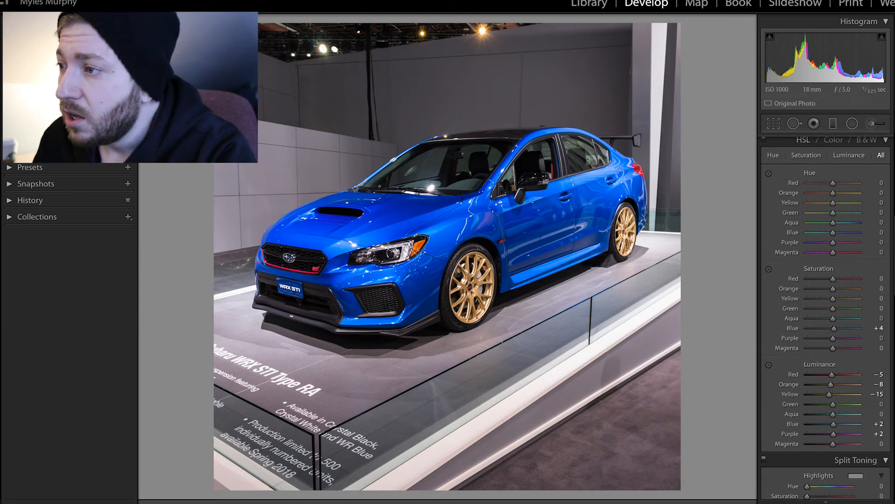
- Try a Magenta saturation of −14, then reset it to 0
left_click_drag(832, 350, 830, 351)
left_click(877, 348)
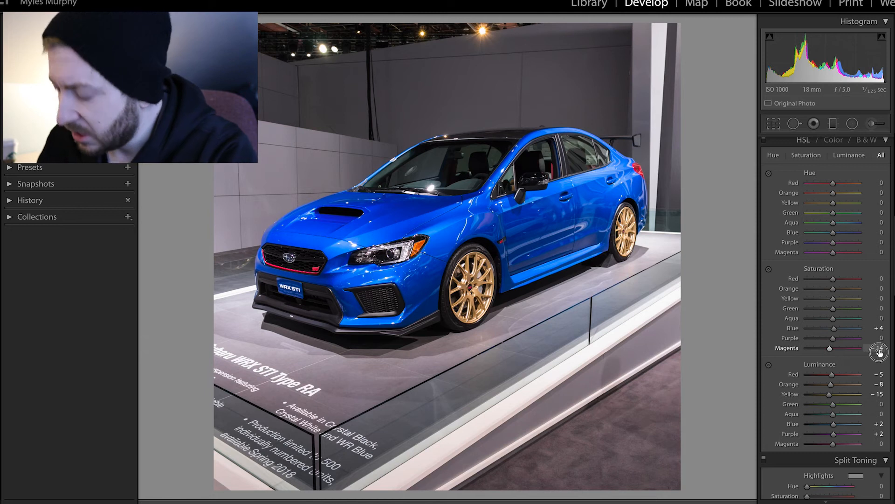
type("0")
key("Return")
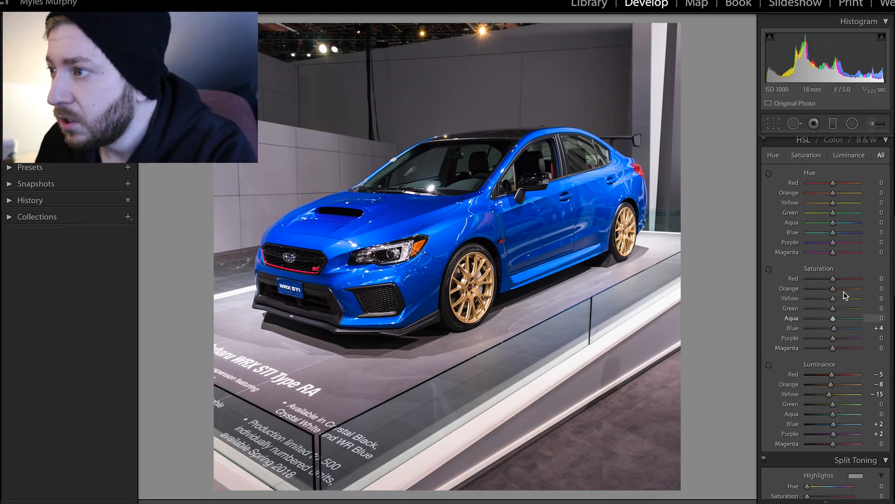
- Try a Blue hue of +2 and an Aqua hue of +4, then reset both to 0
left_click_drag(834, 234, 835, 235)
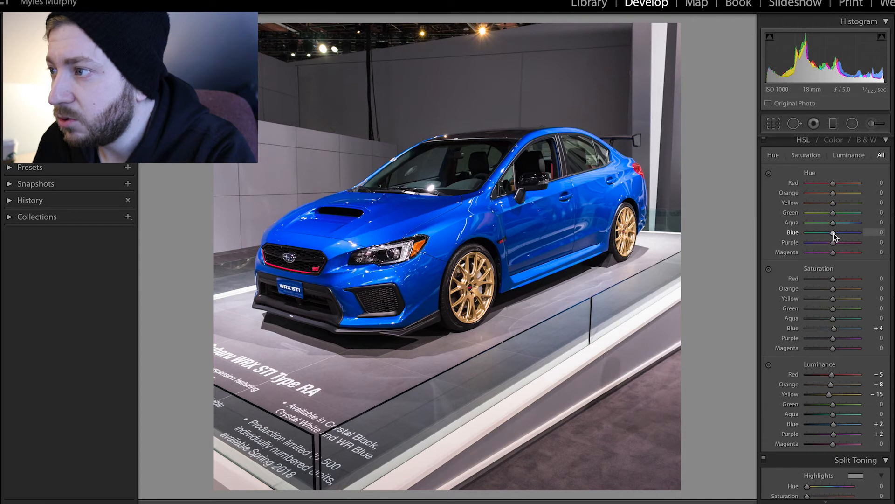
left_click(875, 233)
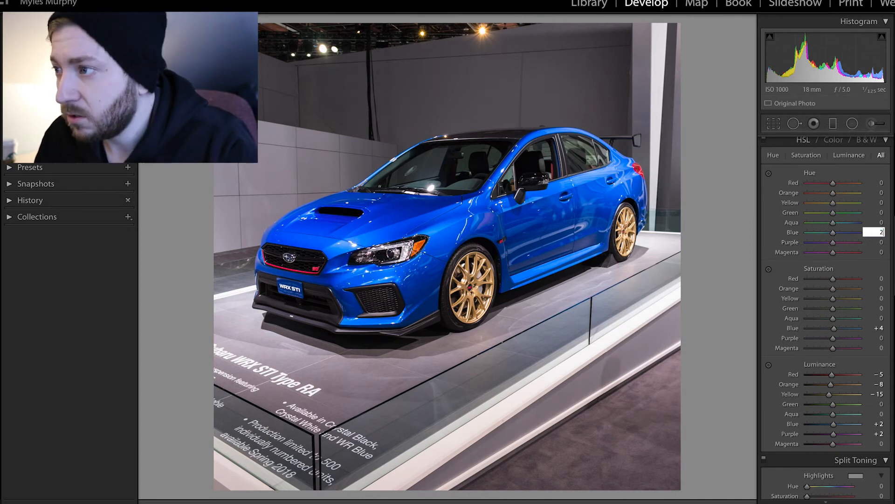
left_click(835, 225)
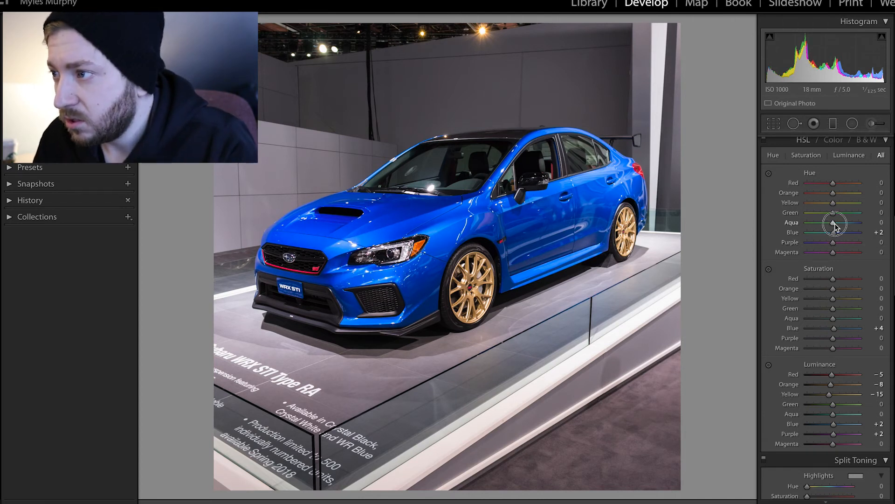
left_click_drag(838, 223, 836, 224)
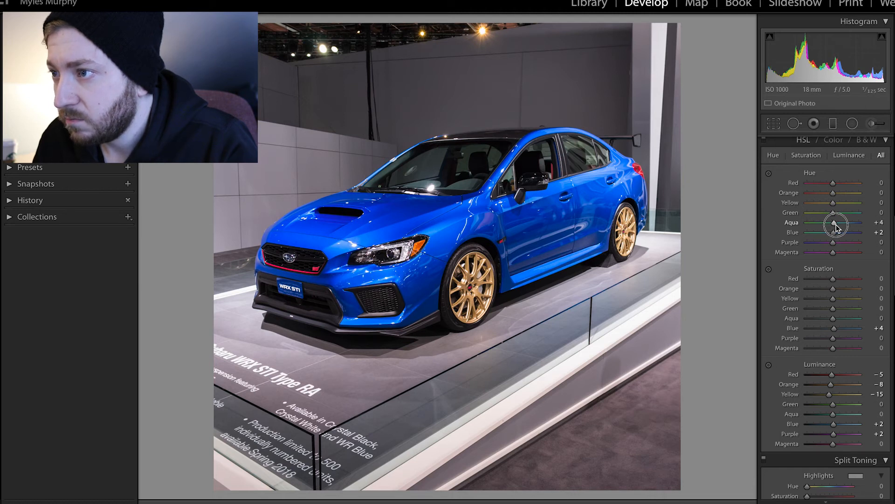
left_click_drag(835, 227, 835, 225)
left_click(878, 223)
type("0")
left_click(875, 232)
type("0")
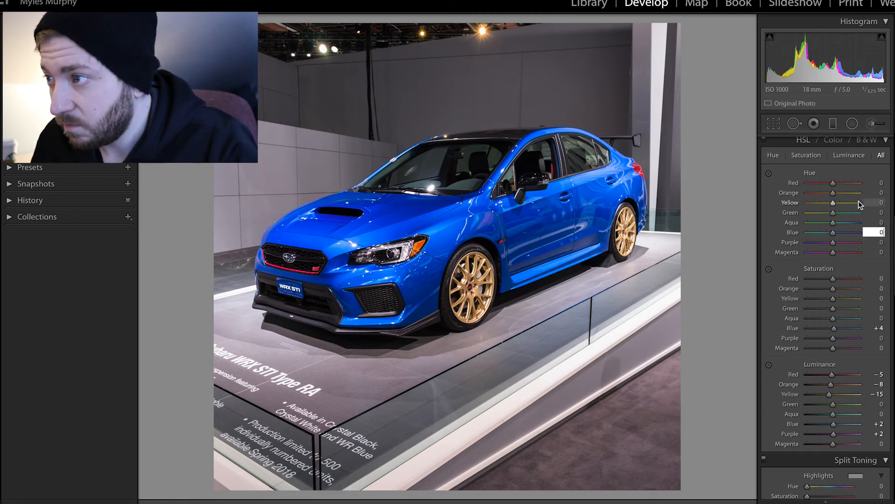
- Shift the gold wheel tones by setting the Yellow hue to −5 and the Orange hue to −6
left_click_drag(837, 203, 836, 207)
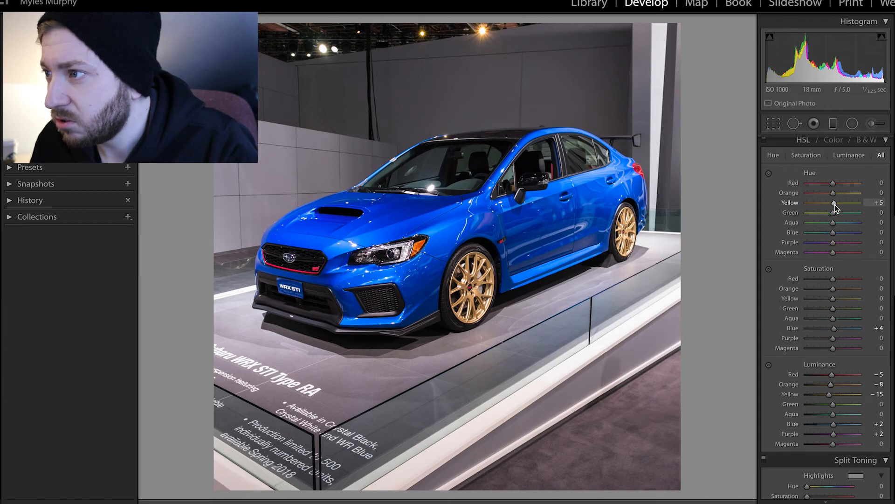
left_click_drag(834, 203, 831, 205)
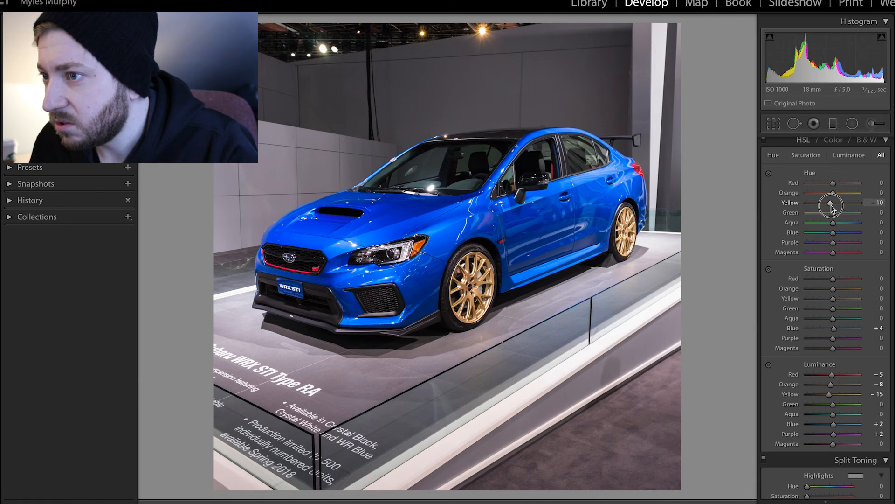
left_click_drag(831, 205, 832, 205)
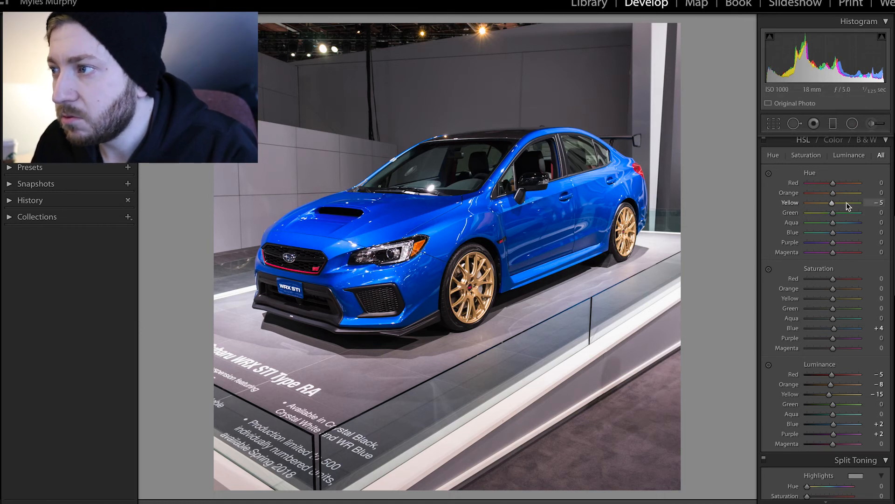
left_click_drag(833, 192, 834, 199)
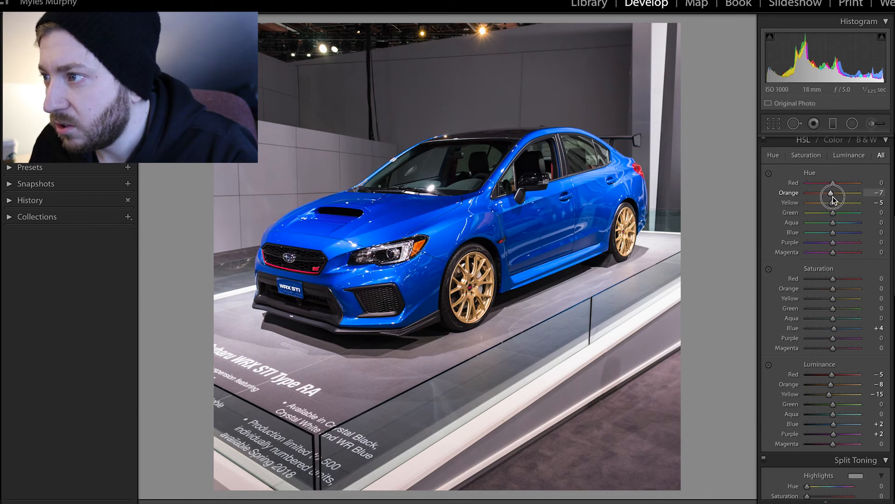
left_click_drag(834, 199, 834, 200)
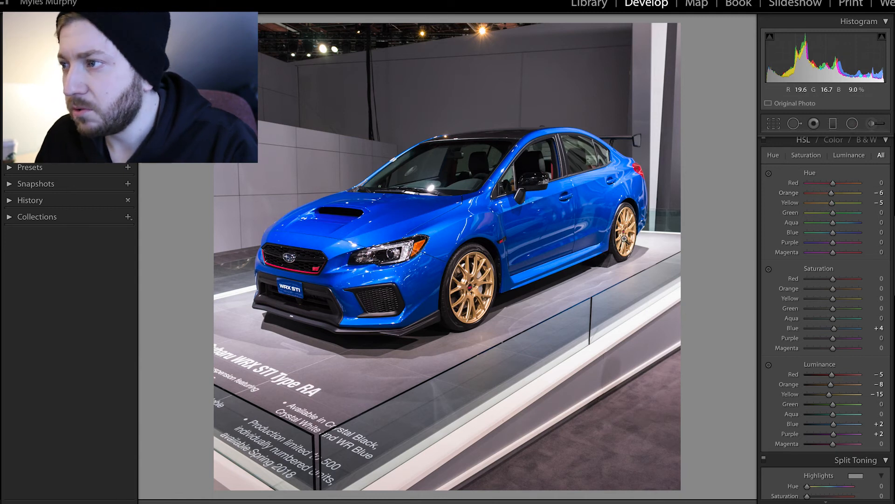
- Try Red hue shifts down to −10, then reset the Red hue to 0
left_click(835, 186)
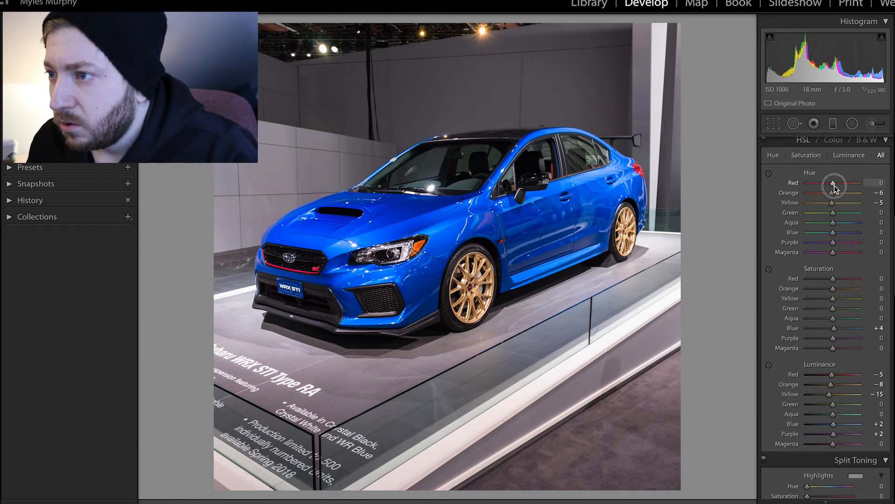
left_click_drag(835, 188, 835, 189)
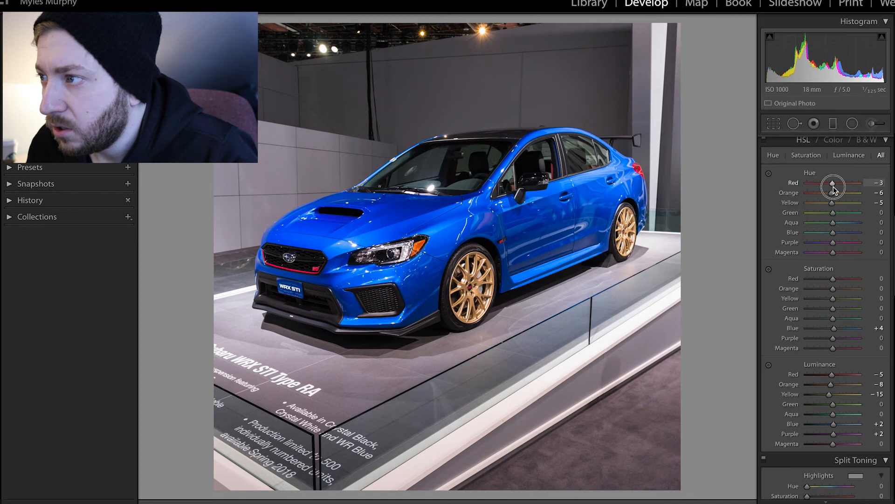
left_click_drag(834, 189, 832, 192)
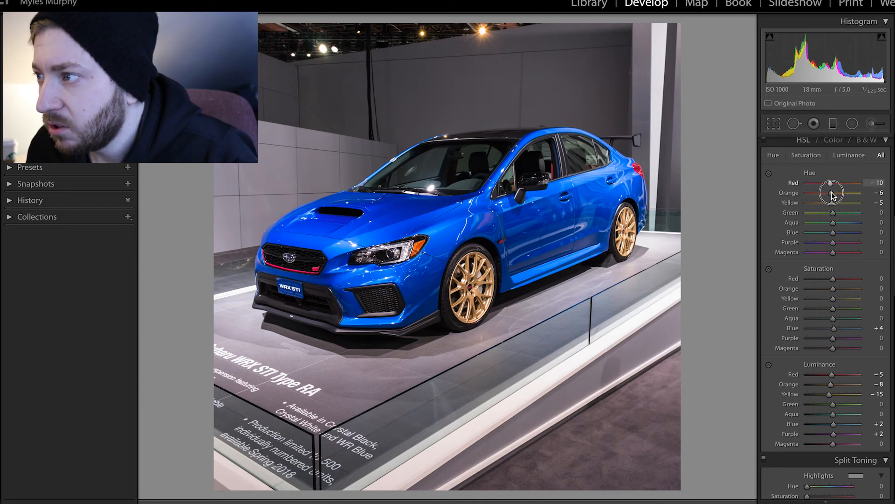
left_click(875, 182)
type("0")
key("Return")
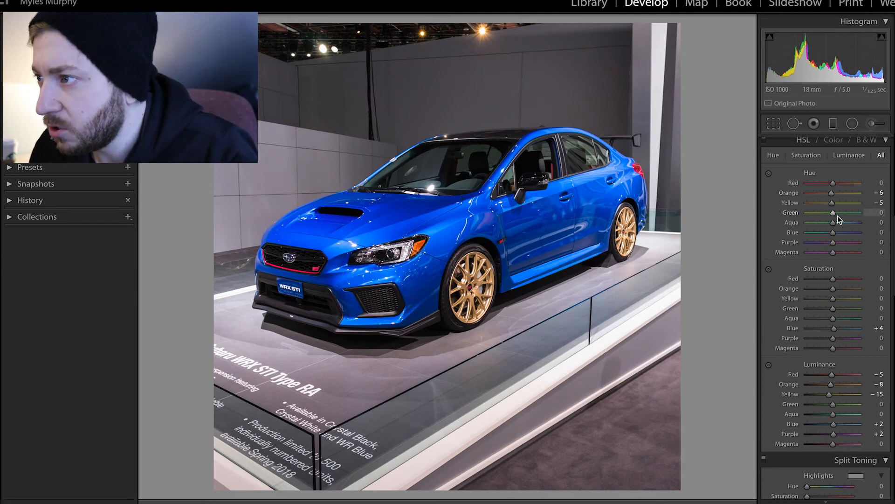
- Set the Blue hue to +3
left_click(885, 233)
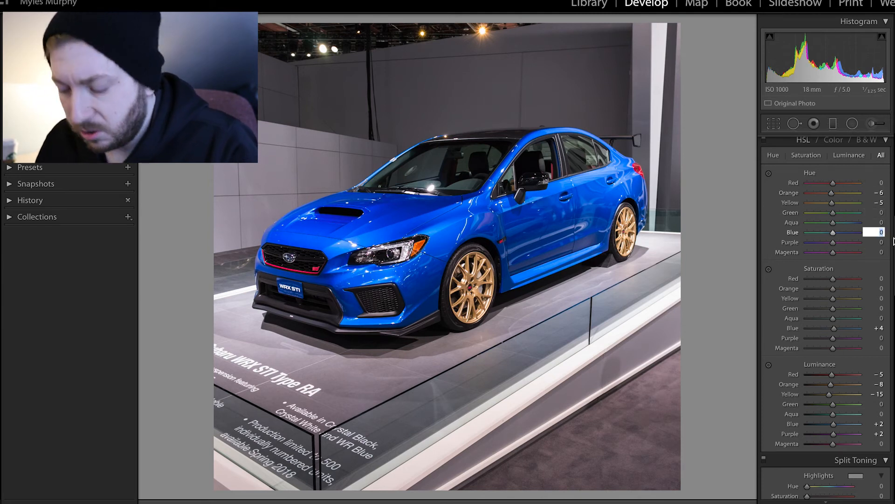
key("Up")
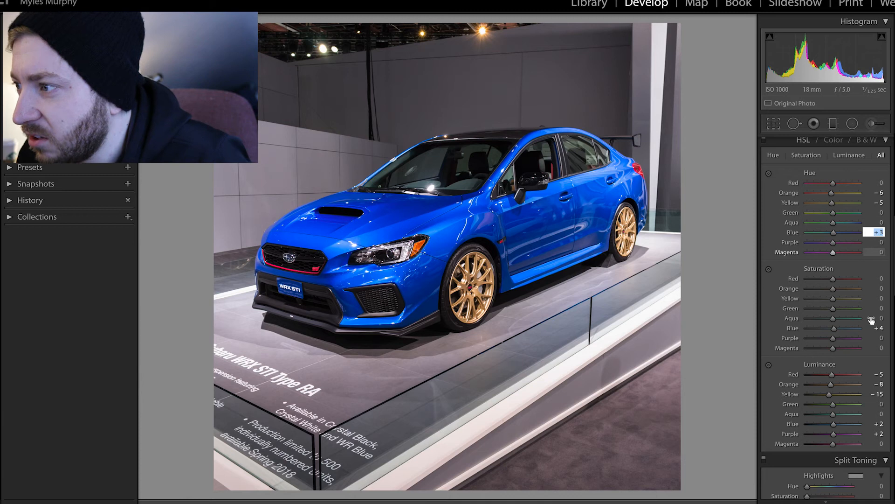
- Try an Aqua hue of −3, then reset it to 0
left_click(834, 223)
mouse_move(835, 225)
left_mouse_down()
mouse_move(842, 224)
mouse_move(823, 228)
mouse_move(835, 233)
left_mouse_up()
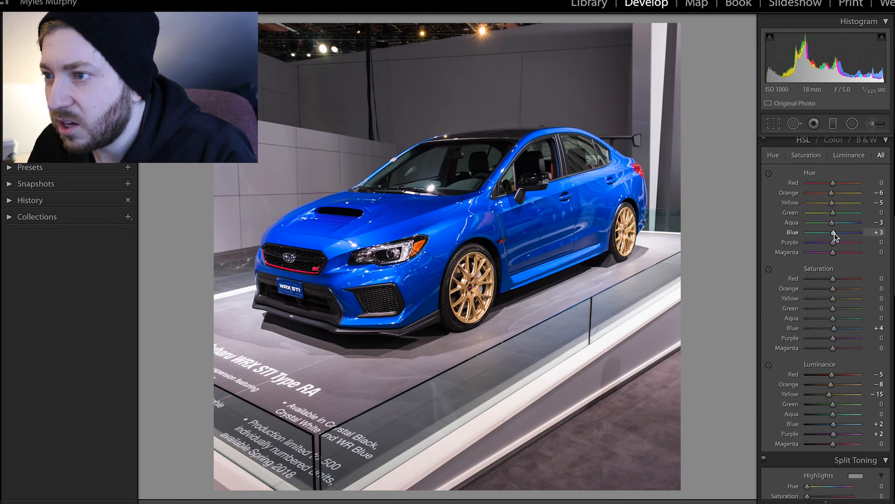
left_click(879, 223)
type("0")
key("Return")
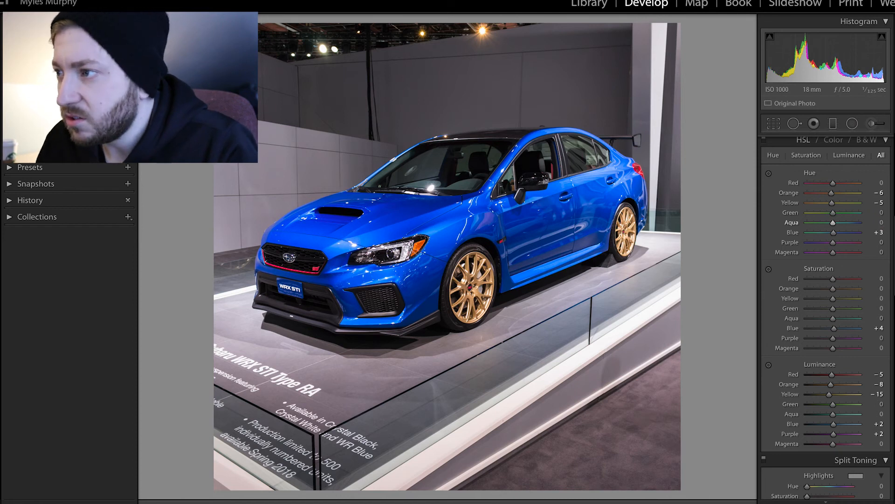
- Try different white balance temperatures and cool the photo to a Temp of 5,544
scroll(834, 254, "up", 10)
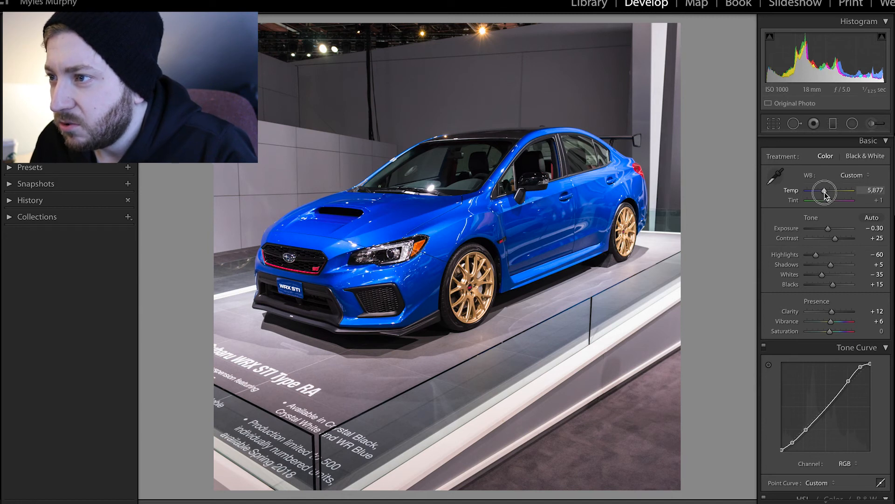
left_click_drag(825, 193, 824, 194)
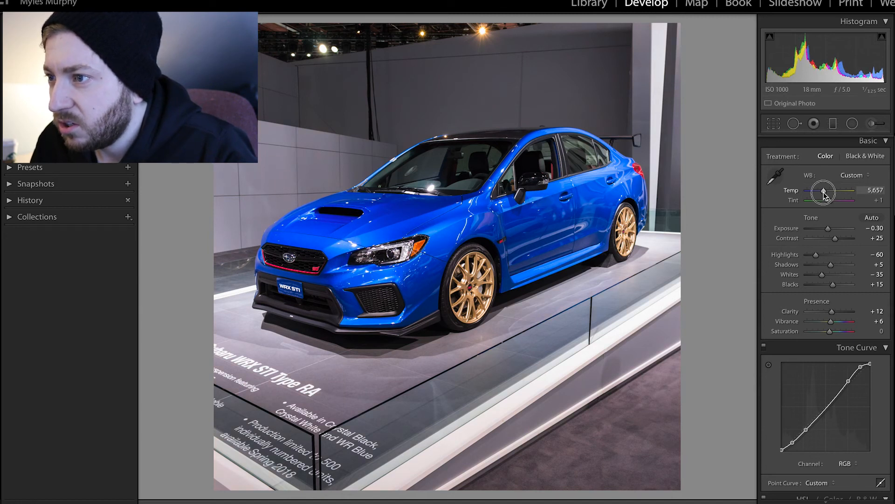
left_click_drag(825, 195, 825, 196)
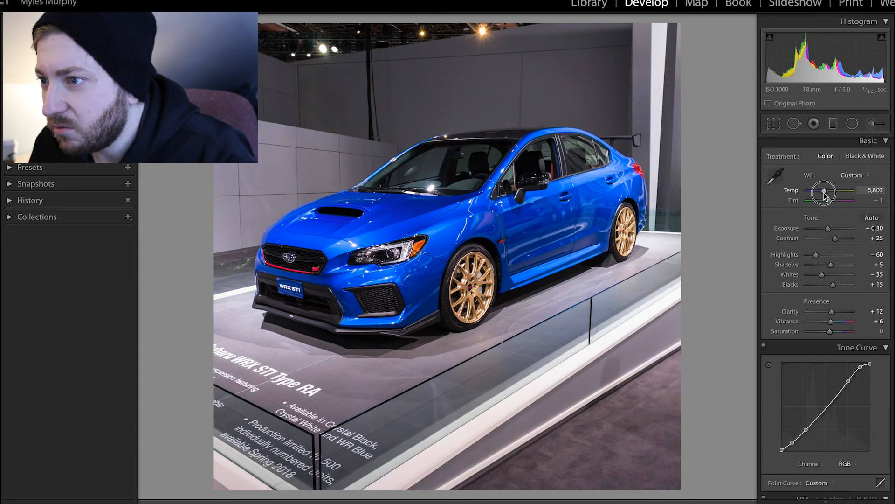
left_click_drag(825, 196, 824, 197)
left_click(872, 190)
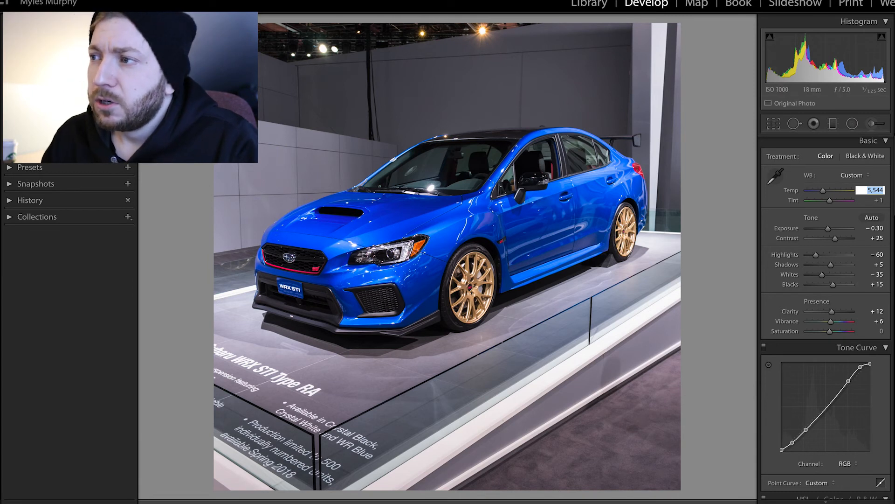
key("Return")
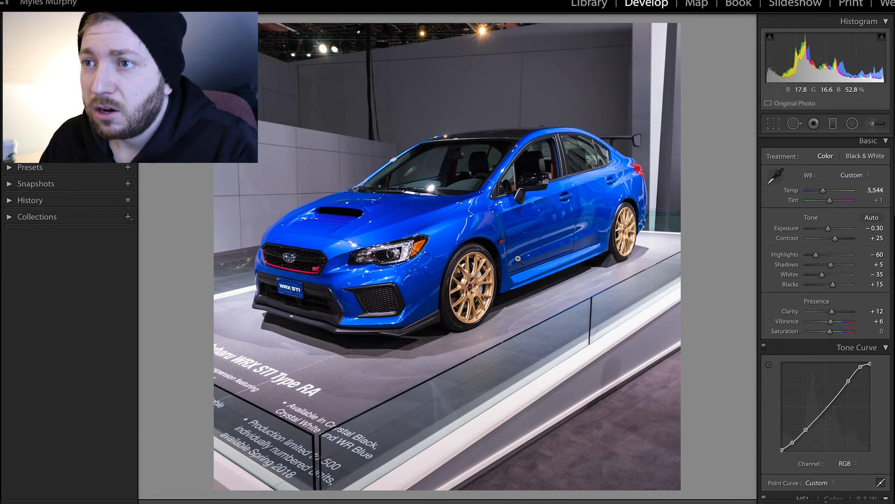
left_click(228, 490)
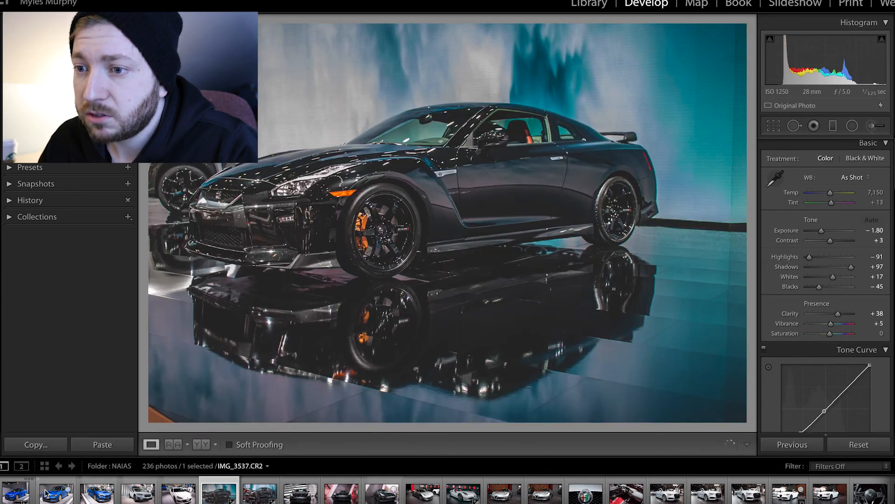
key("ctrl+shift+v")
left_click(97, 492)
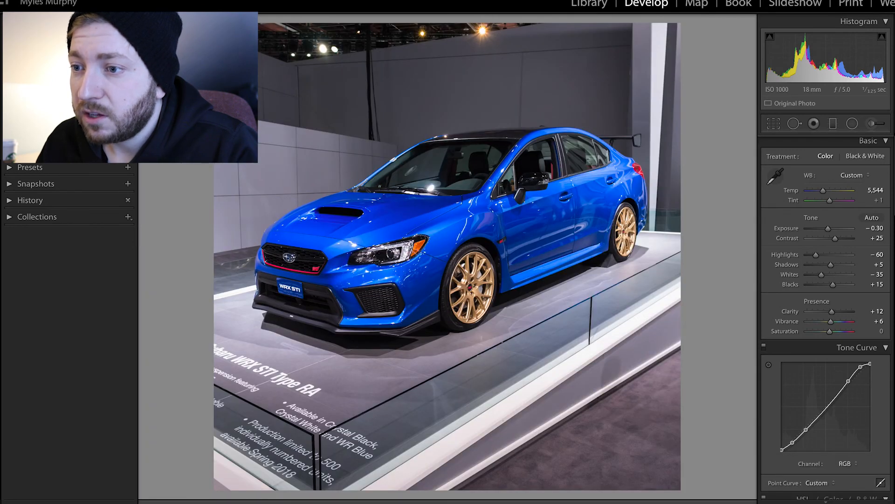
- Compare the blue car photo before and after editing, side by side and stacked, then return to the single view
key("y")
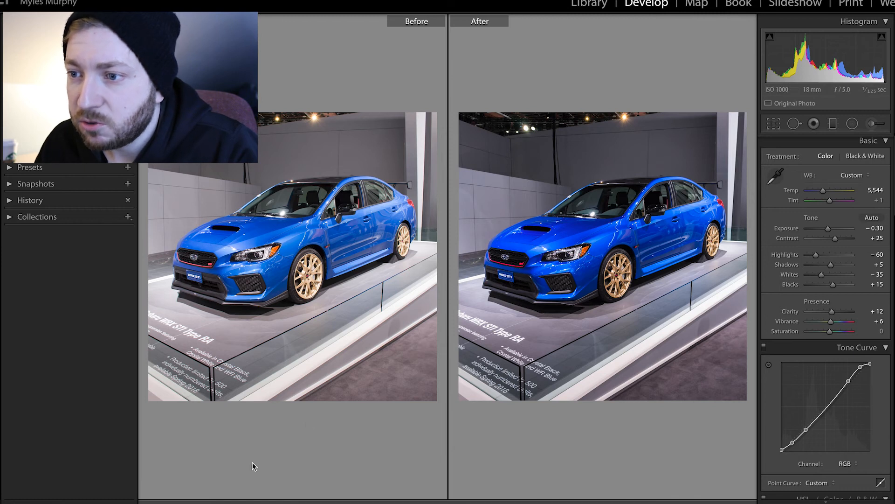
key("shift+y")
key("alt+y")
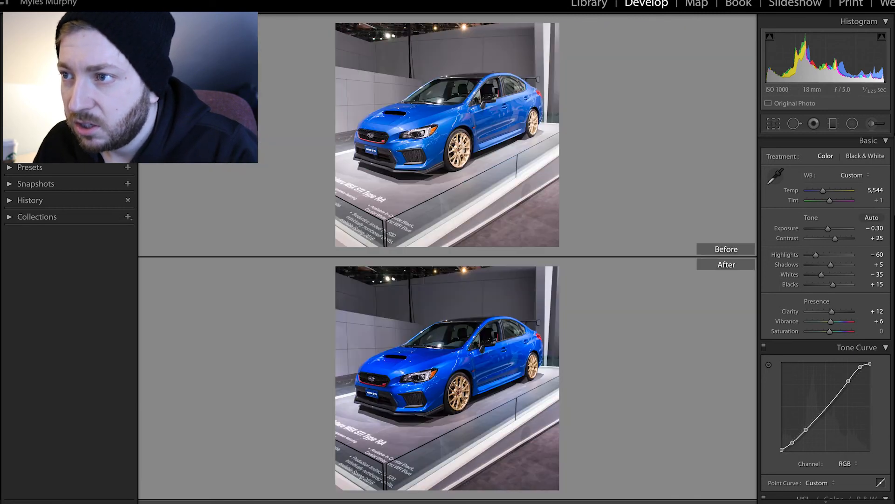
key("y")
- Try a Red luminance of +8, then reset it to 0
scroll(835, 345, "down", 10)
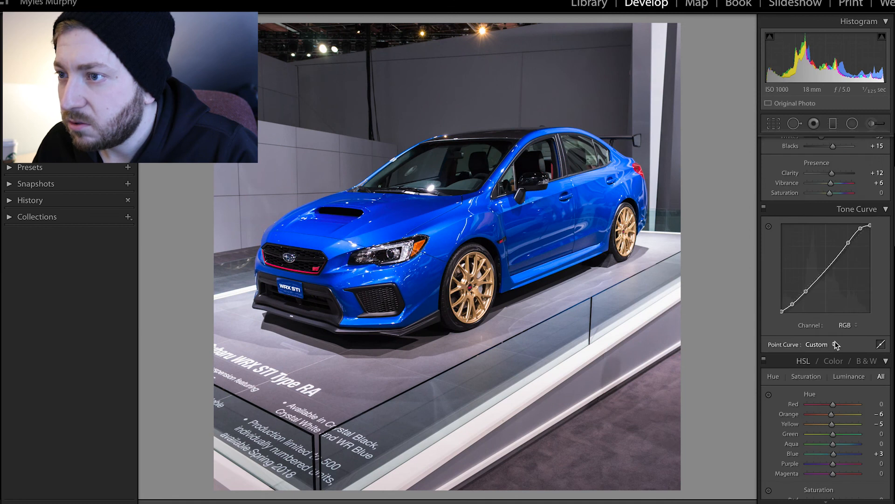
mouse_move(832, 336)
left_mouse_down()
mouse_move(841, 337)
mouse_move(834, 343)
left_mouse_up()
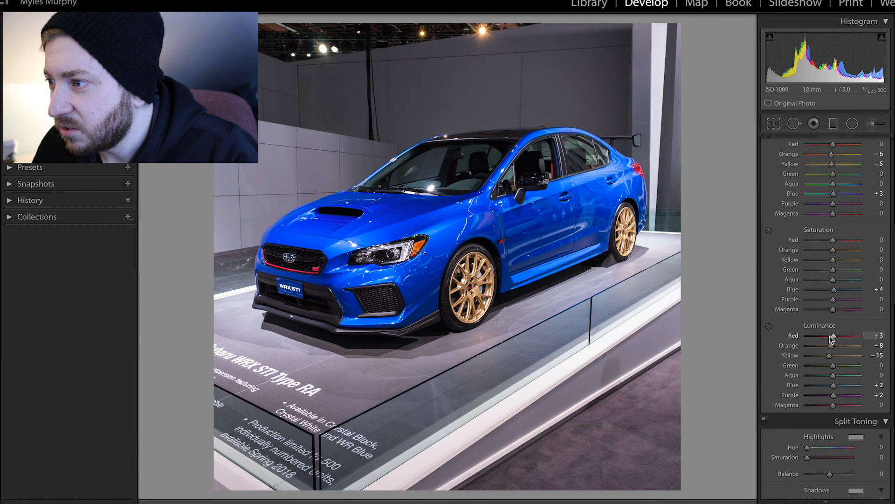
mouse_move(834, 339)
left_mouse_down()
mouse_move(818, 339)
mouse_move(845, 337)
mouse_move(823, 342)
mouse_move(834, 346)
left_mouse_up()
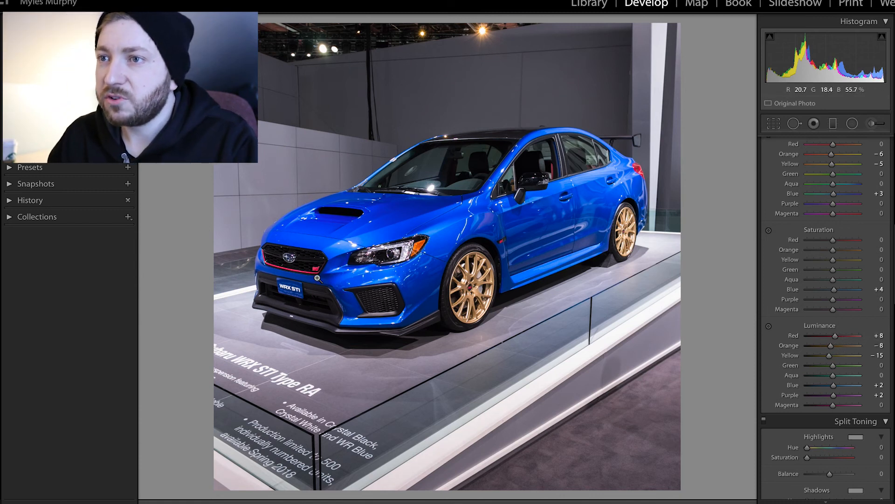
left_click(880, 335)
type("0")
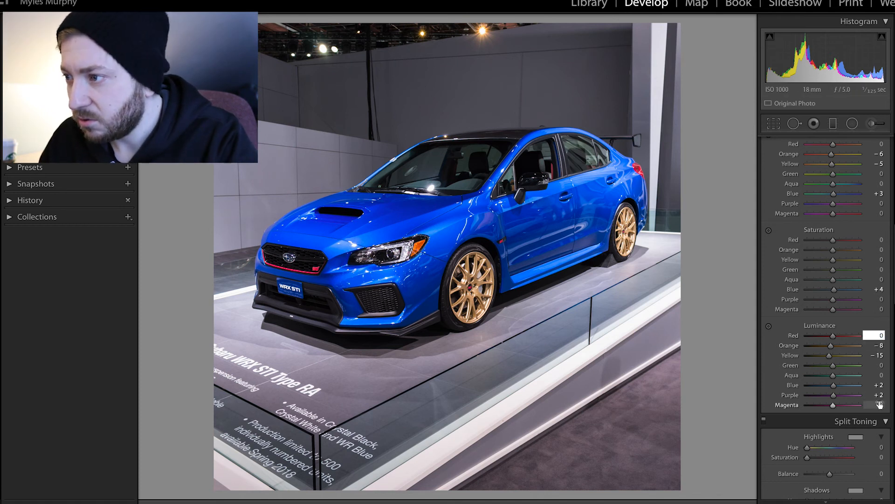
key("Return")
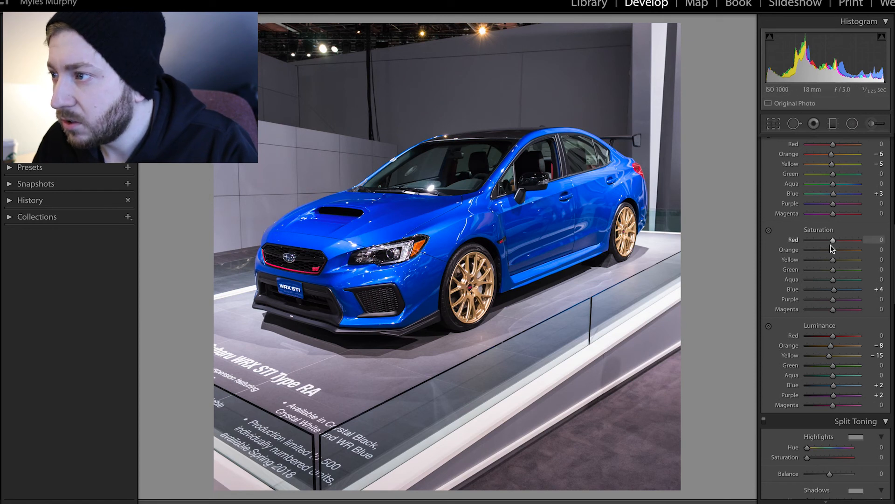
- Set the saturation of Red to −25, Orange to +12 and Magenta to −22
left_click_drag(831, 244, 836, 253)
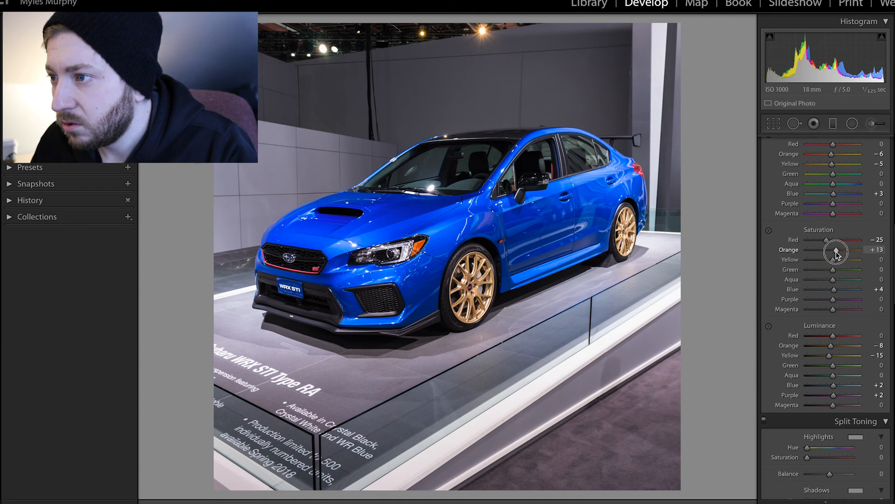
left_click_drag(837, 254, 836, 253)
left_click_drag(833, 309, 828, 311)
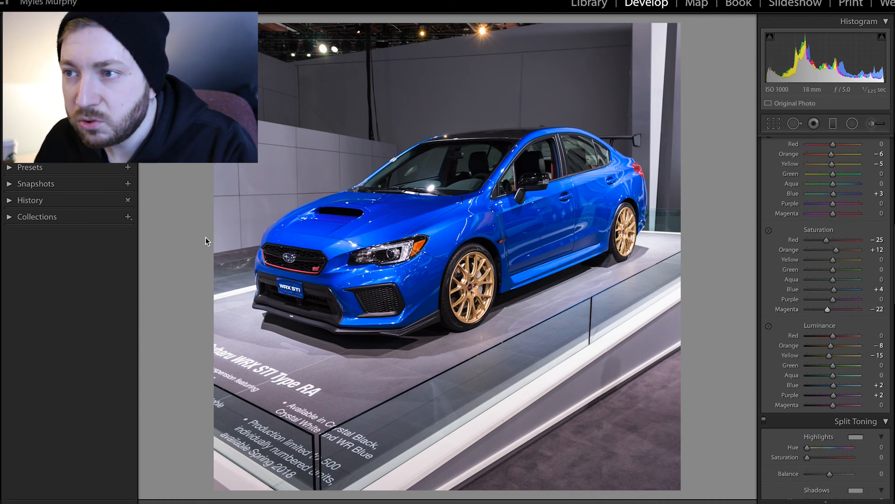
- Compare the car before and after editing in a horizontal split view, inspecting the front up close, then return to the single view
mouse_move(419, 503)
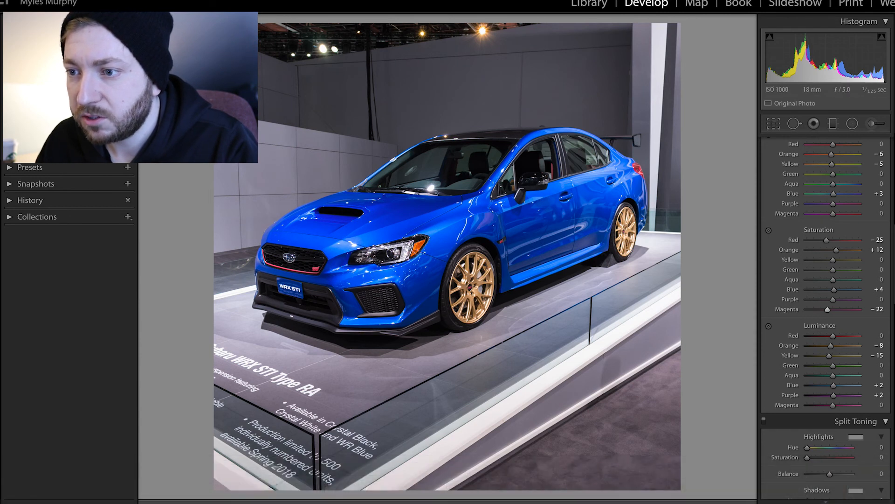
key("alt+y")
key("alt+y")
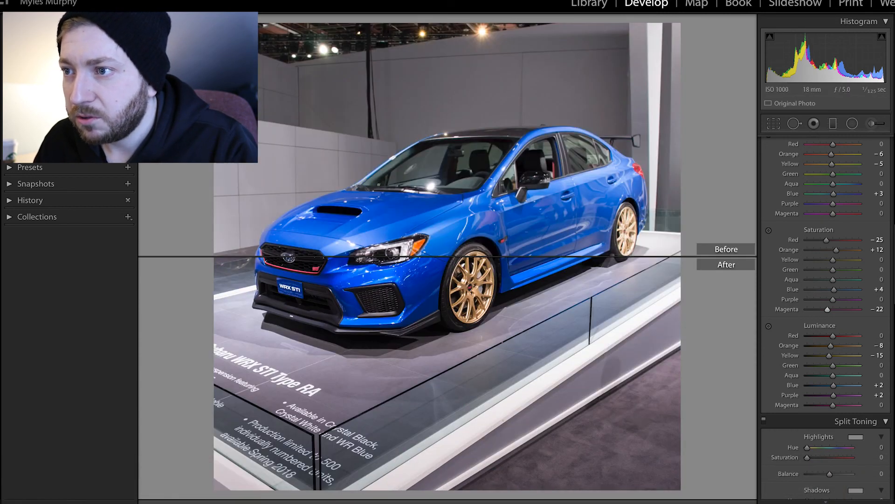
left_click_drag(318, 227, 319, 178)
left_click_drag(304, 216, 306, 139)
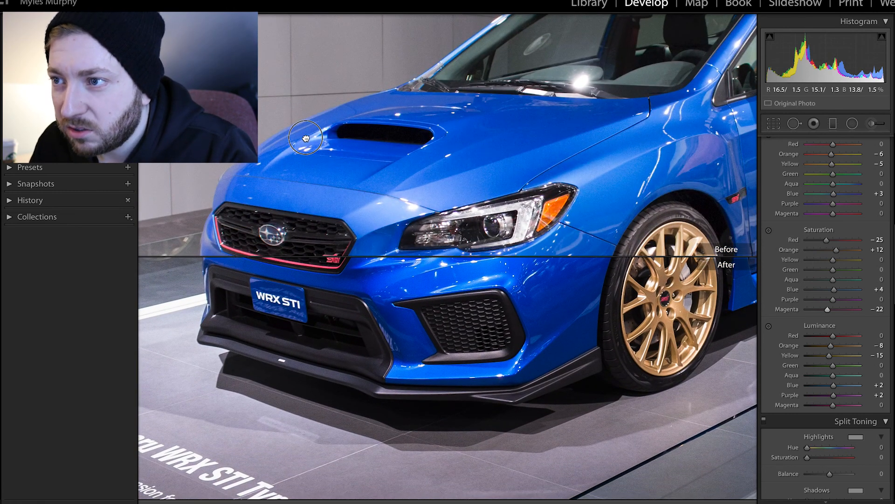
left_click_drag(306, 139, 305, 138)
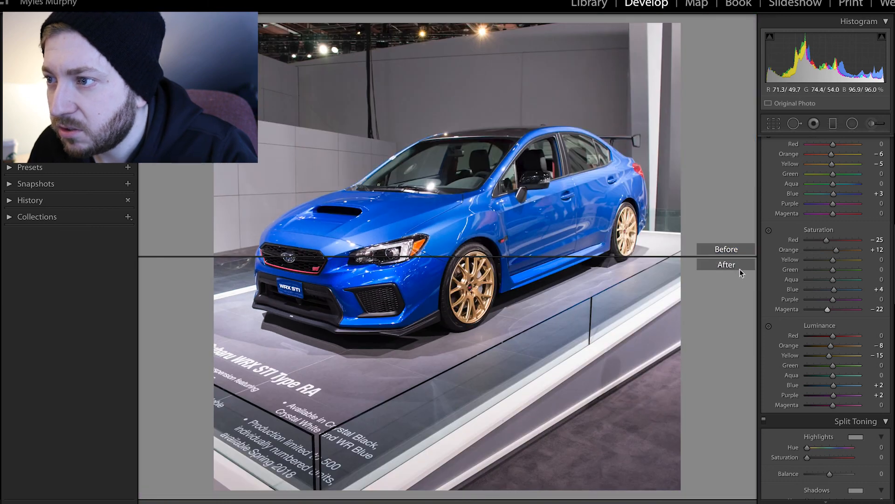
left_click_drag(612, 314, 604, 340)
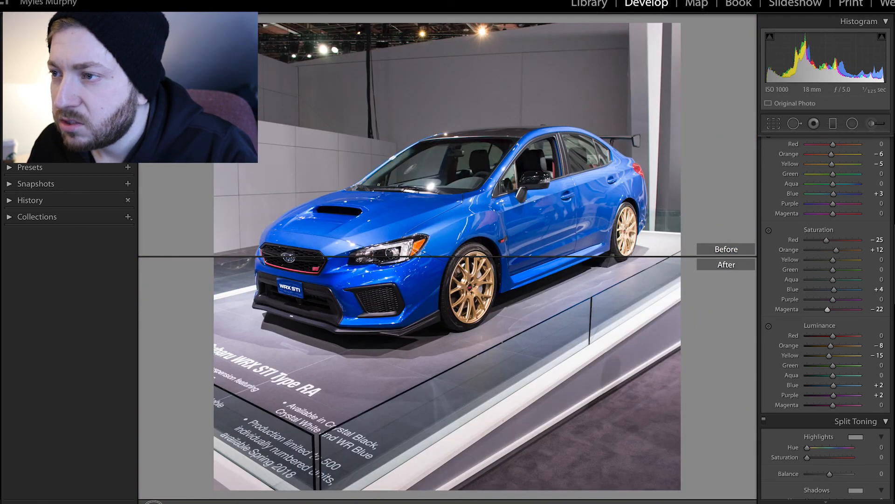
left_click_drag(462, 252, 463, 252)
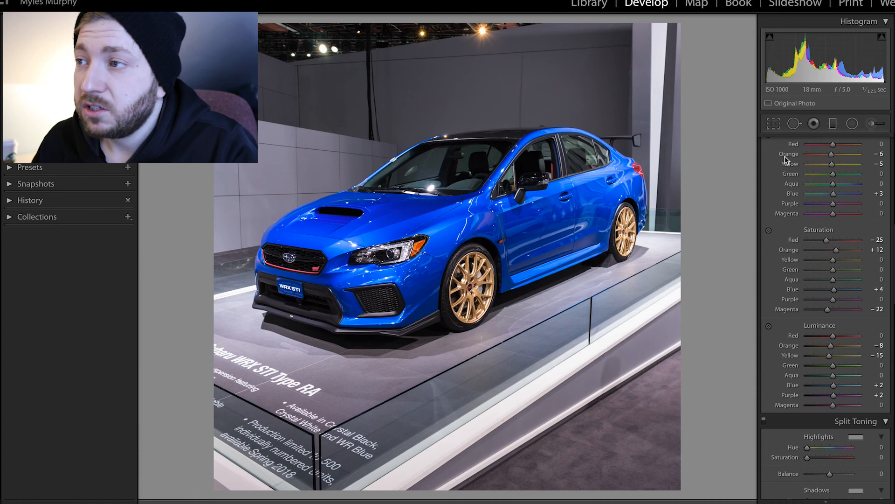
- Try to clone out the bright spot on the front edge of the car's roof with Spot Removal at size 24
left_click(795, 124)
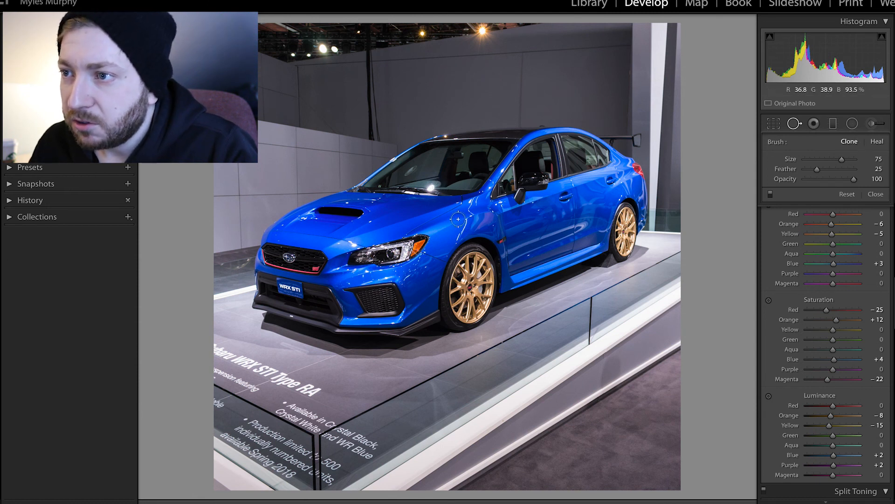
scroll(458, 218, "down", 2)
key("ctrl+equal")
key("ctrl+equal")
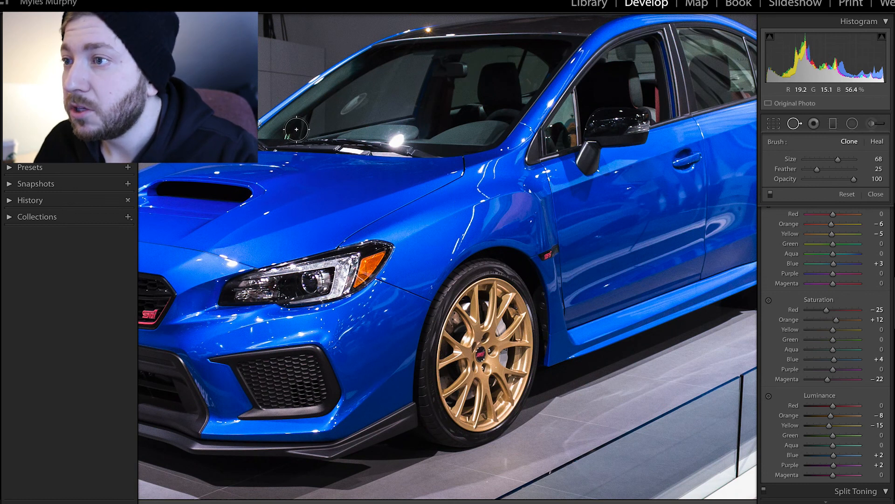
scroll(433, 27, "down", 8)
scroll(429, 29, "down", 3)
left_click(428, 29)
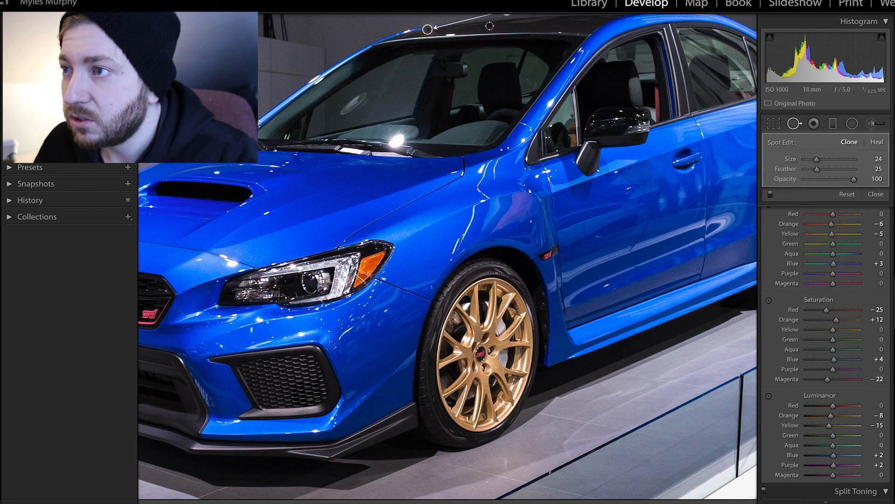
key("shift+b")
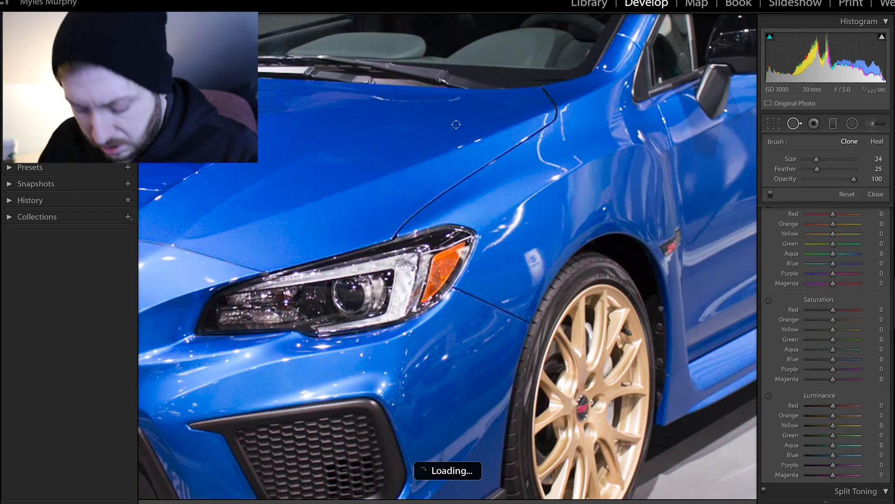
key("z")
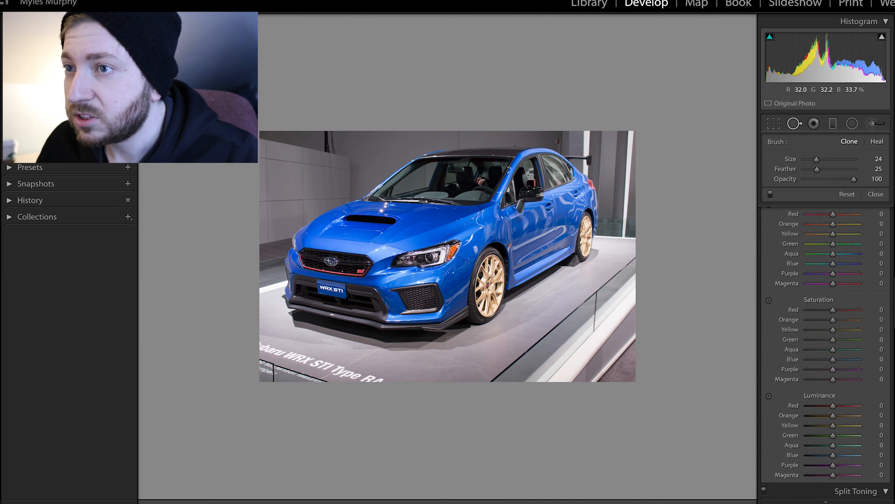
scroll(426, 202, "down", 10)
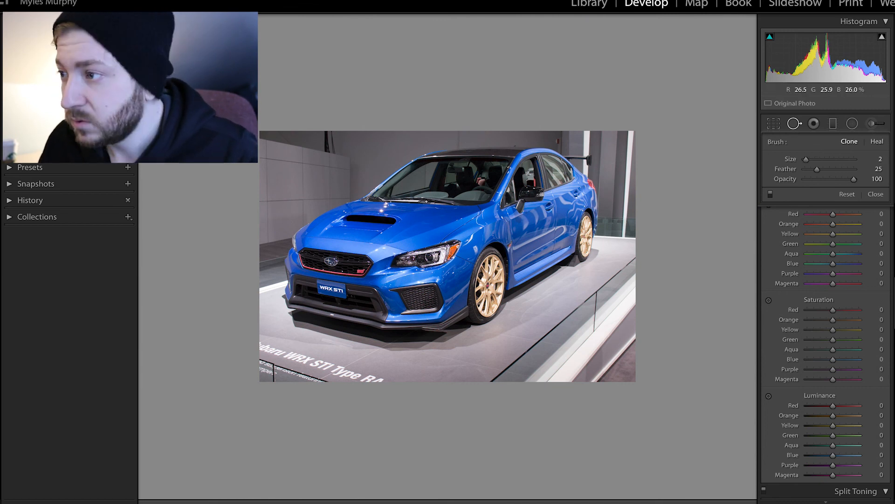
key("ctrl+z")
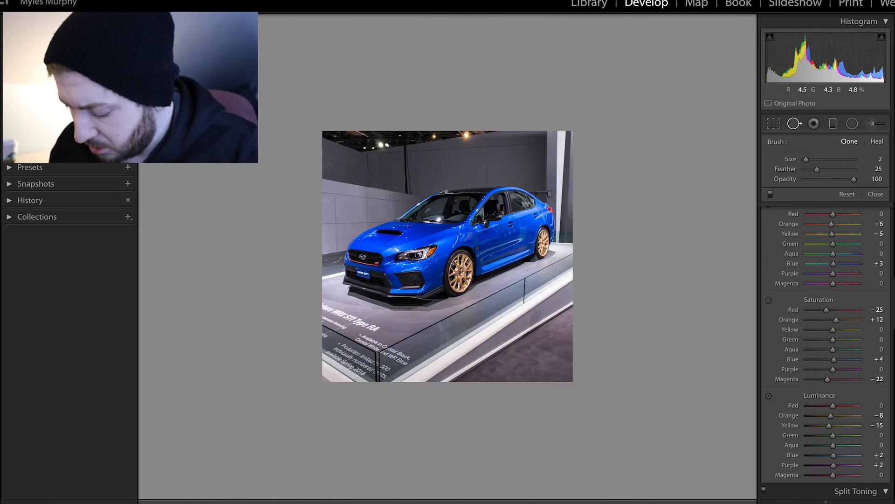
key("z")
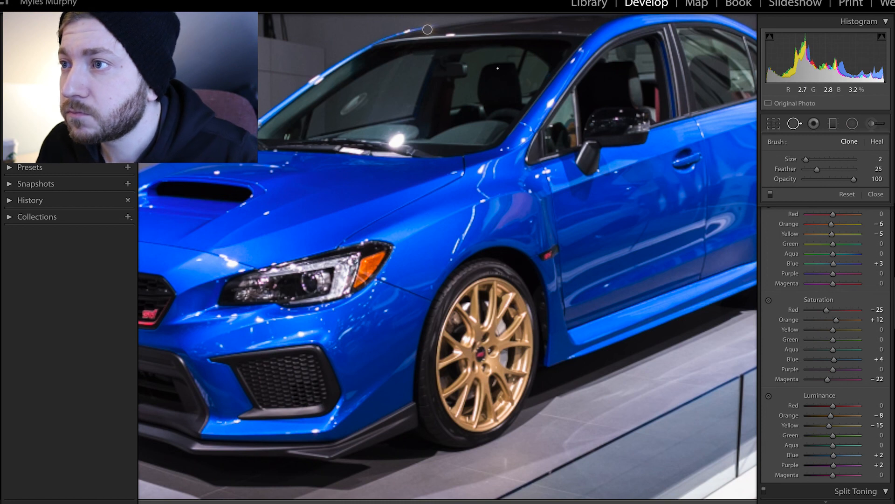
- Try a clone source on the roof edge right beside the bright spot, then delete the spot correction
left_click_drag(427, 30, 383, 215)
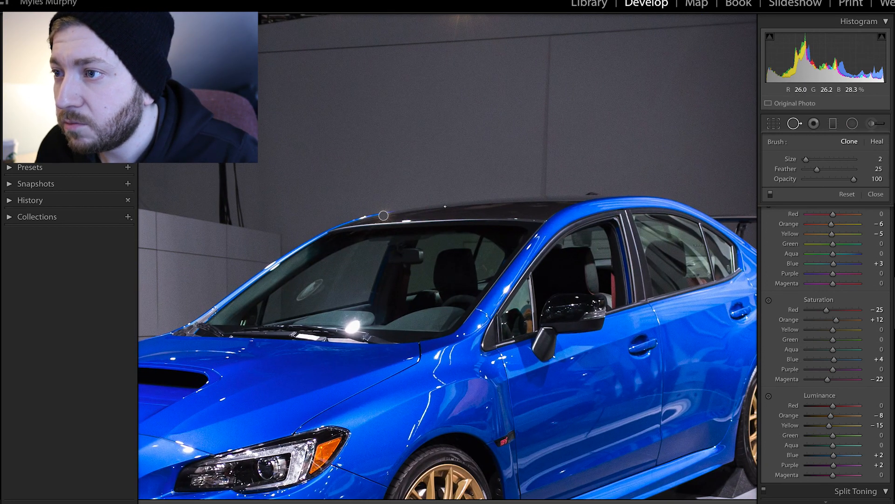
left_click(464, 199)
left_click_drag(465, 203, 397, 213)
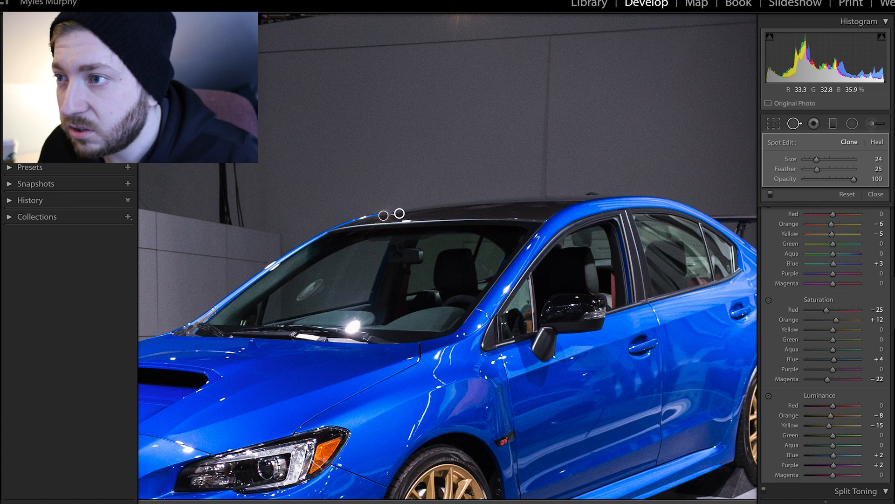
right_click(382, 216)
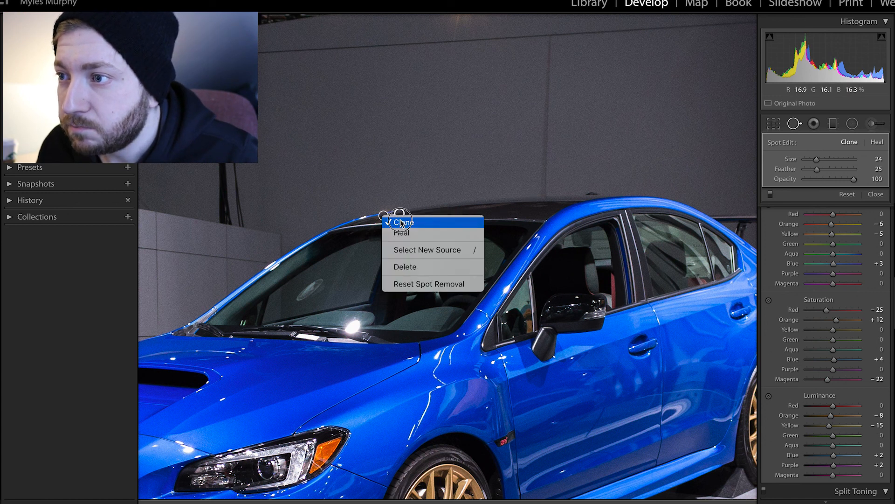
left_click(406, 266)
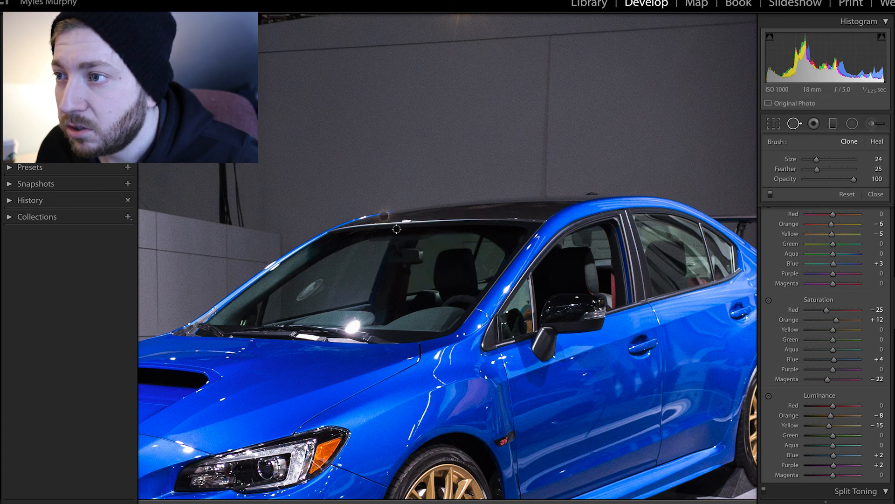
right_click(385, 216)
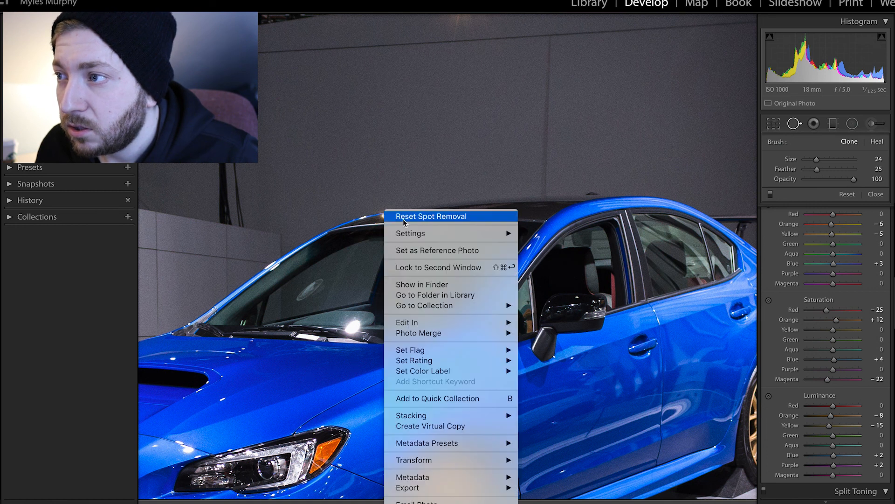
key("Escape")
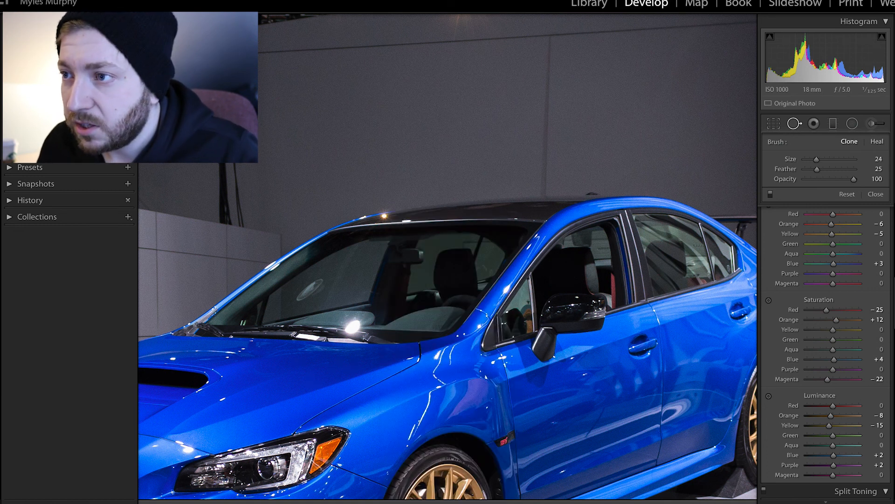
- Check the 1 x 1 crop of the car against the full frame, then leave the crop tool
key("z")
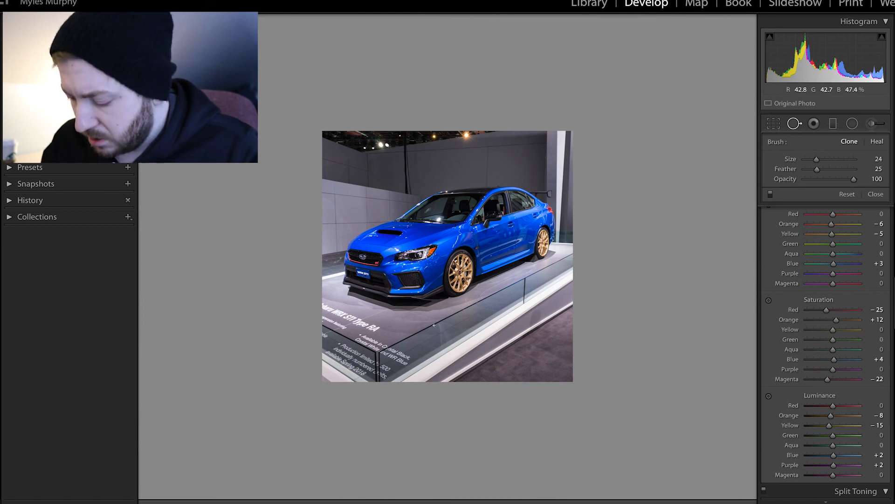
key("z")
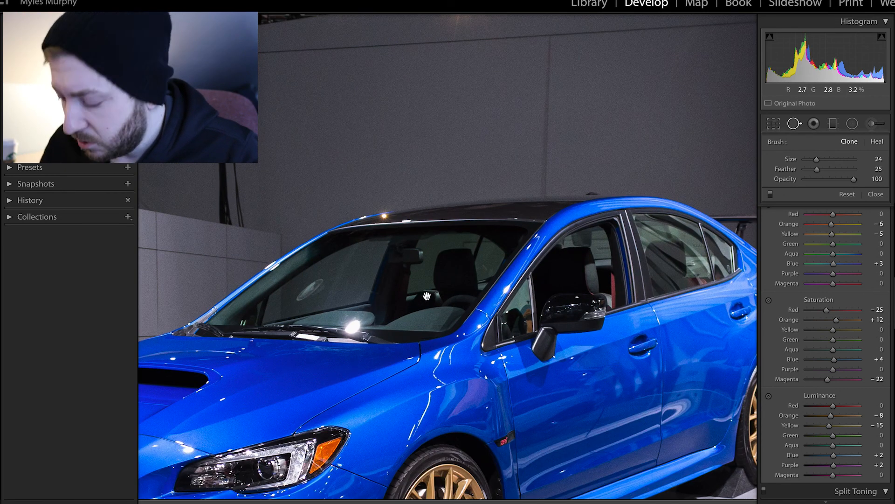
key("ctrl+minus")
key("ctrl+minus")
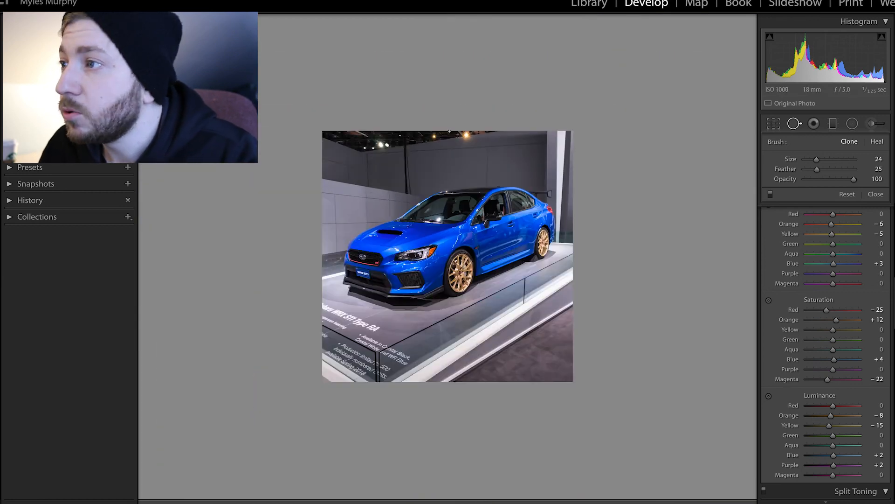
left_click(772, 124)
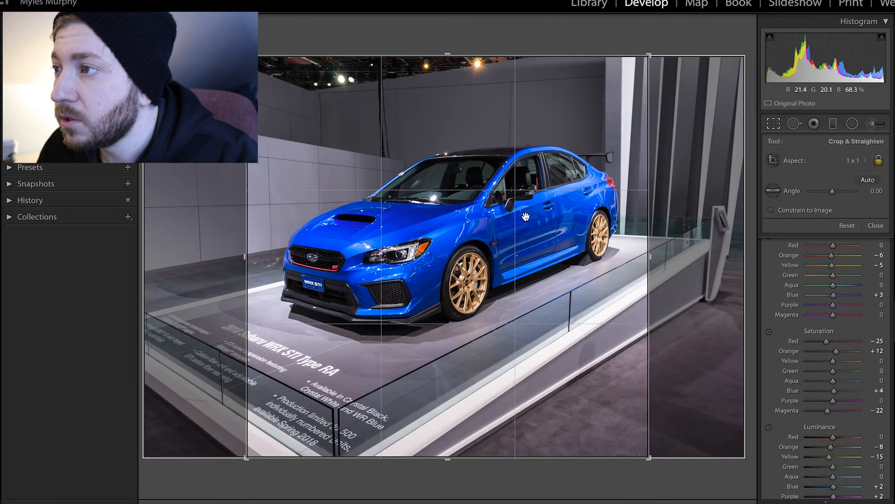
left_click(772, 123)
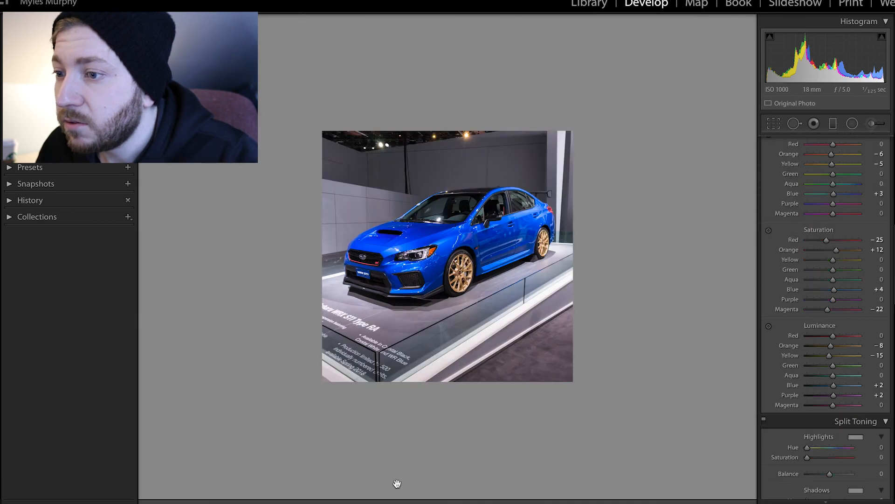